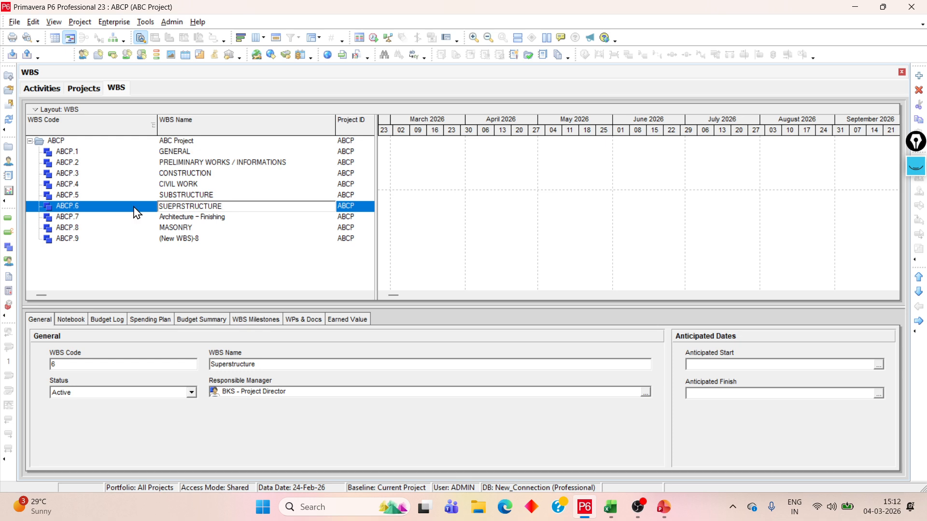
Correct the spelling of the ABCP.6 WBS name to SUPERSTRUCTURE
{"action": "left_click_drag", "start_coordinate": [232, 206], "coordinate": [151, 206]}
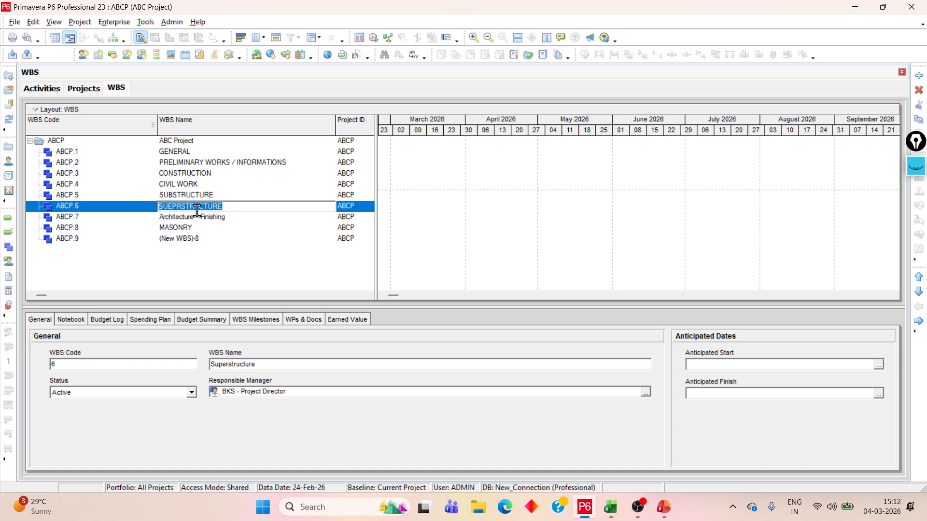
{"action": "left_click", "coordinate": [168, 206]}
{"action": "key", "text": "Delete"}
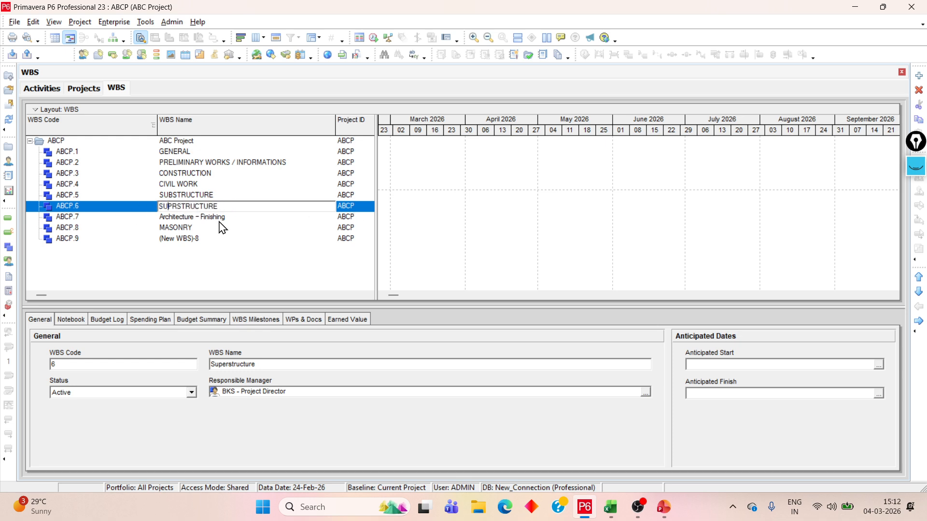
{"action": "type", "text": "E"}
Rename WBS element ABCP.7 as "ARCHITECTURE - FINSHING"
{"action": "left_click", "coordinate": [225, 220]}
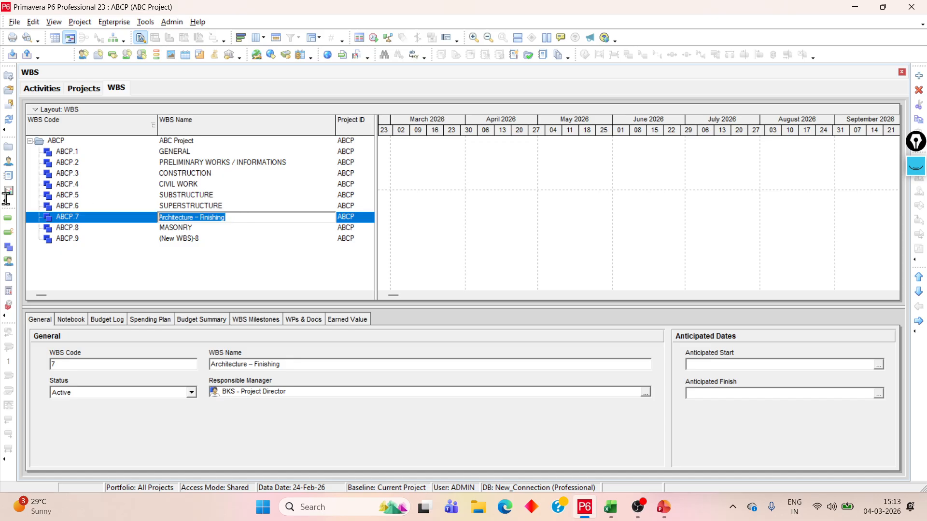
{"action": "type", "text": "ARCHITECTURE - FIN"}
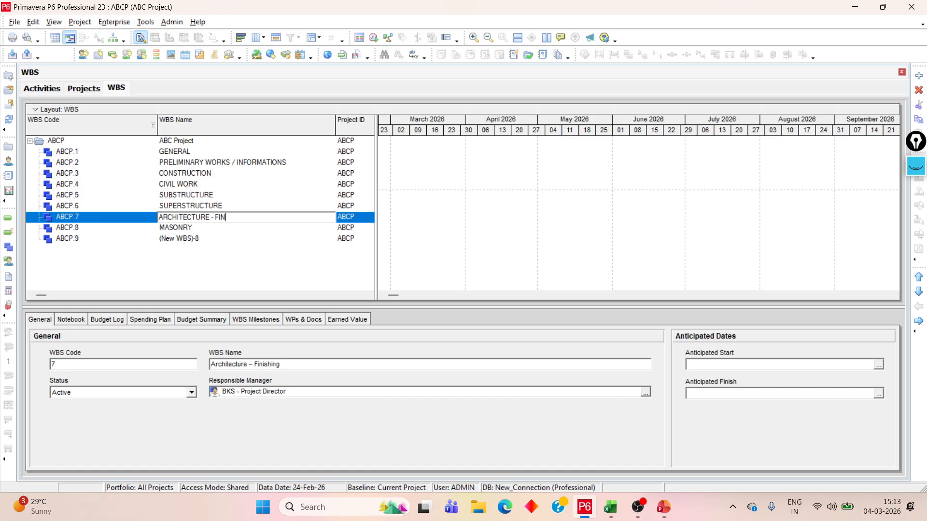
{"action": "type", "text": "SHING"}
Switch to the Lecture presentation in PowerPoint and copy the WATERPROOFING line from slide 1
{"action": "left_click", "coordinate": [224, 240]}
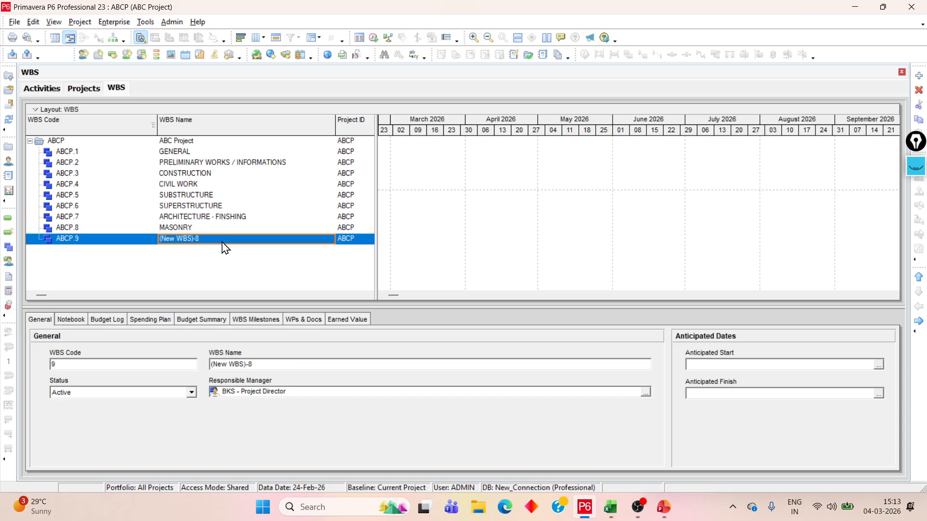
{"action": "left_click", "coordinate": [663, 508]}
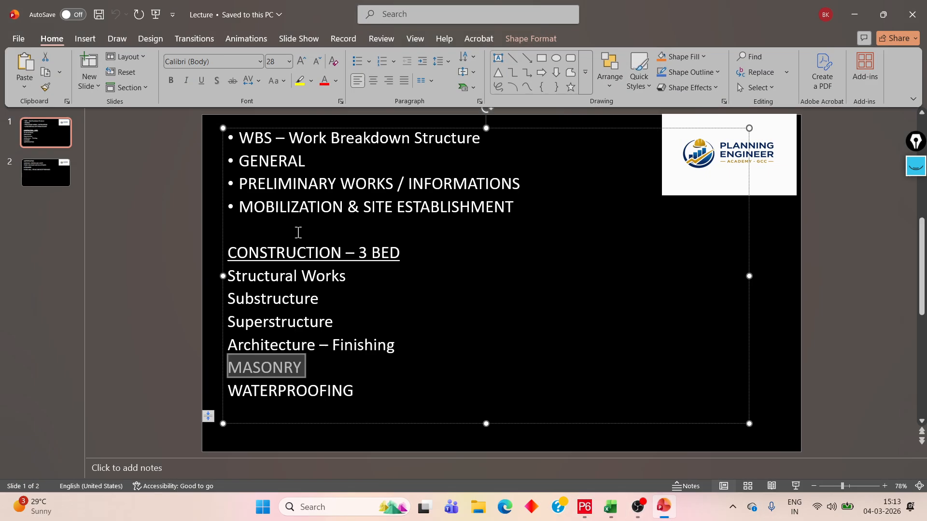
{"action": "left_click", "coordinate": [854, 14]}
{"action": "left_click", "coordinate": [663, 507]}
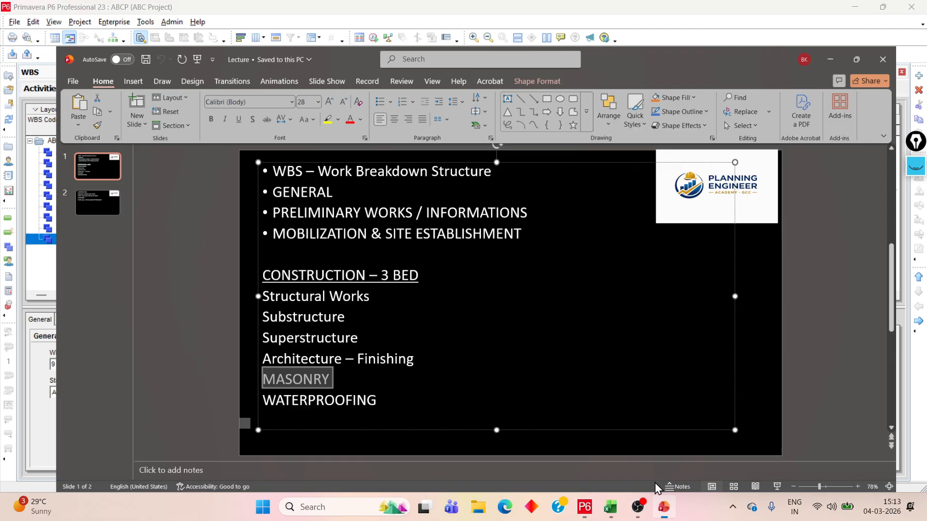
{"action": "left_click_drag", "start_coordinate": [245, 378], "coordinate": [242, 373]}
{"action": "left_click", "coordinate": [344, 388]}
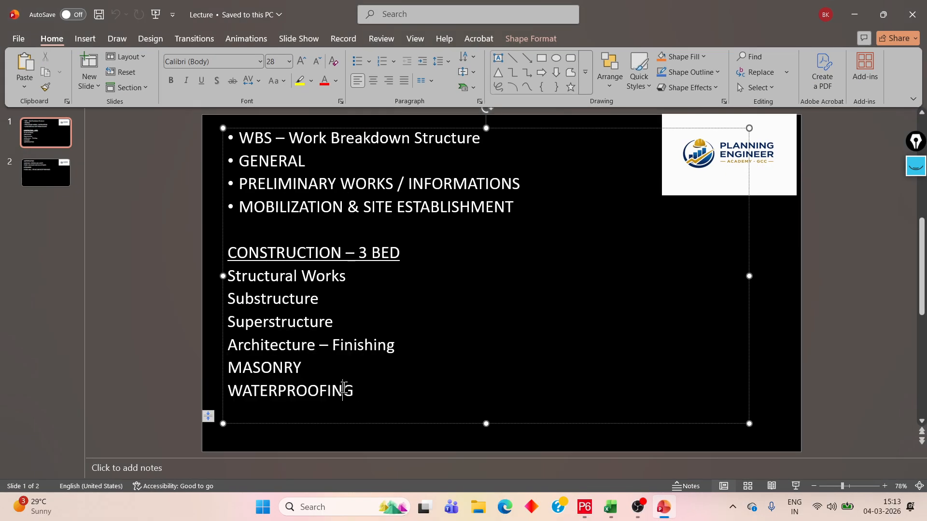
{"action": "double_click", "coordinate": [353, 389]}
{"action": "key", "text": "ctrl+c"}
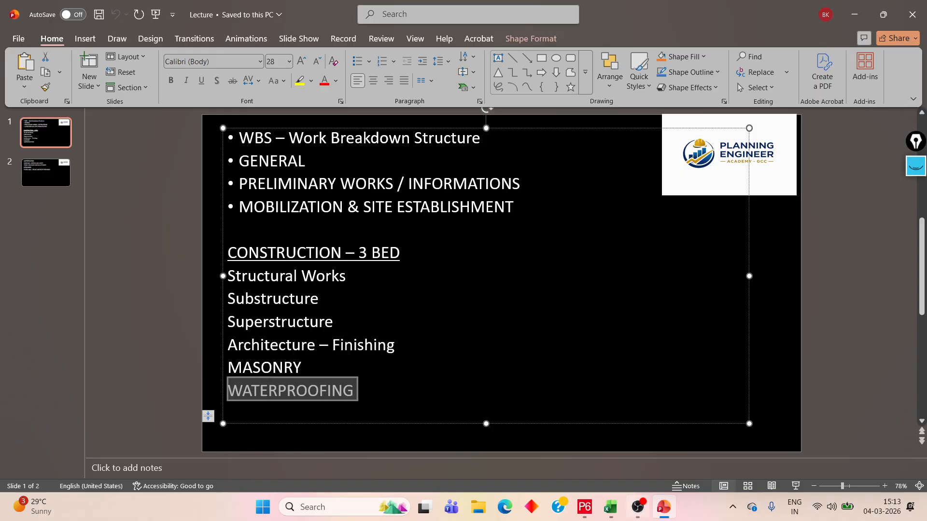
Return to Primavera P6 and replace the name of WBS element ABCP.9 with the copied text WATERPROOFING
{"action": "mouse_move", "coordinate": [647, 515]}
{"action": "left_click", "coordinate": [584, 507]}
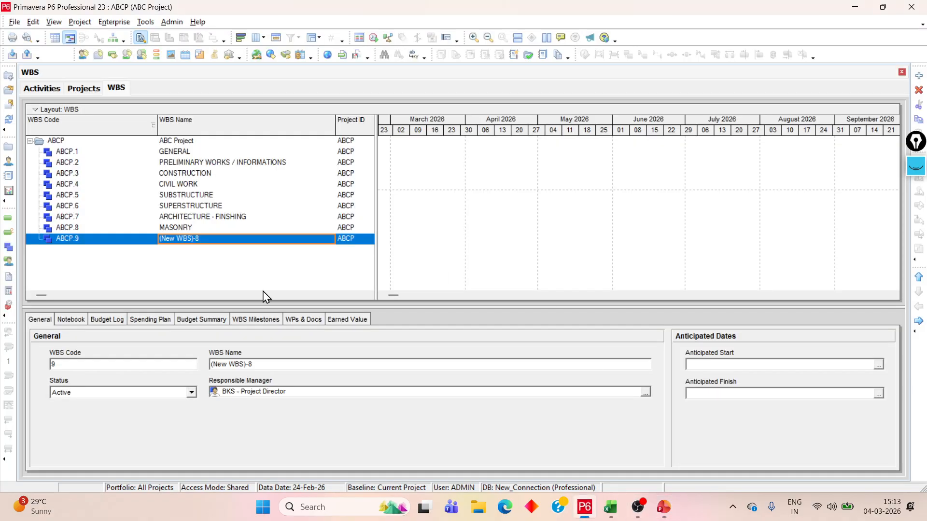
{"action": "left_click_drag", "start_coordinate": [228, 240], "coordinate": [158, 268]}
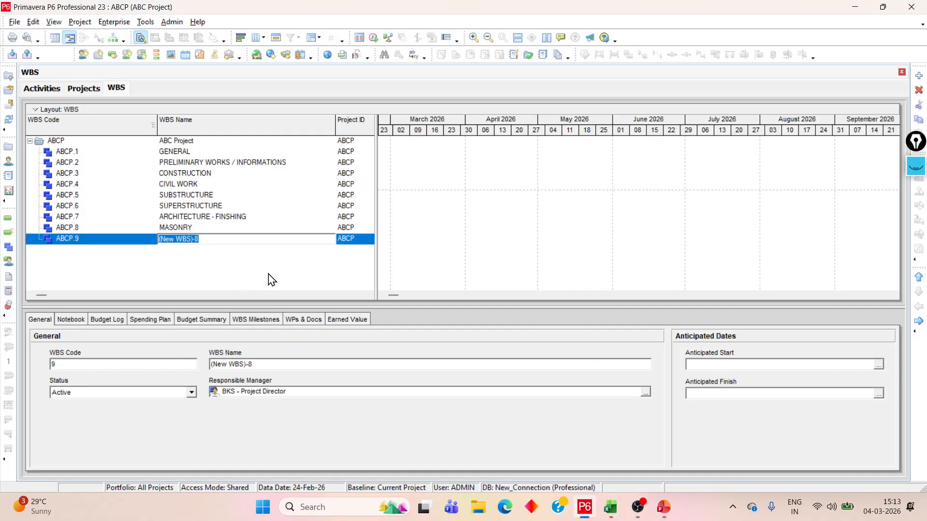
{"action": "key", "text": "ctrl+v"}
{"action": "key", "text": "Return"}
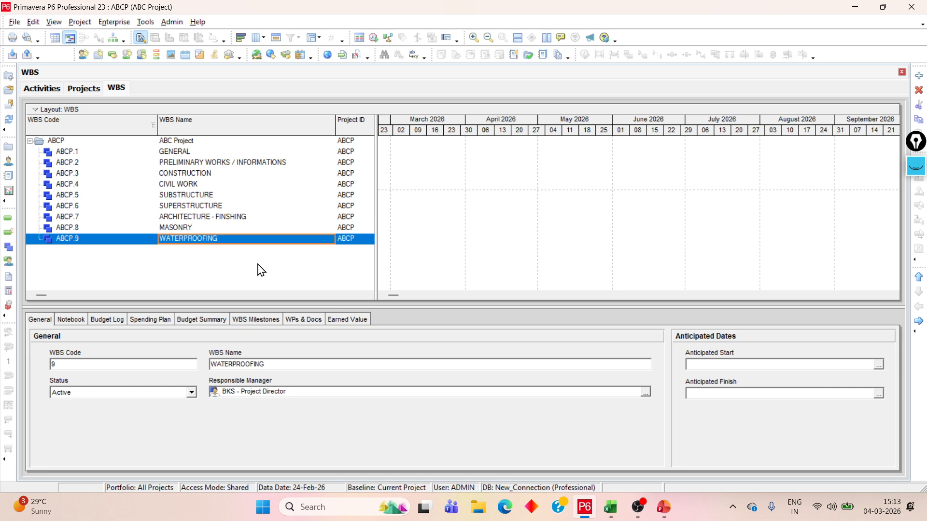
Add three new WBS elements beneath WATERPROOFING, each nested one level under the previous one
{"action": "left_click", "coordinate": [920, 76]}
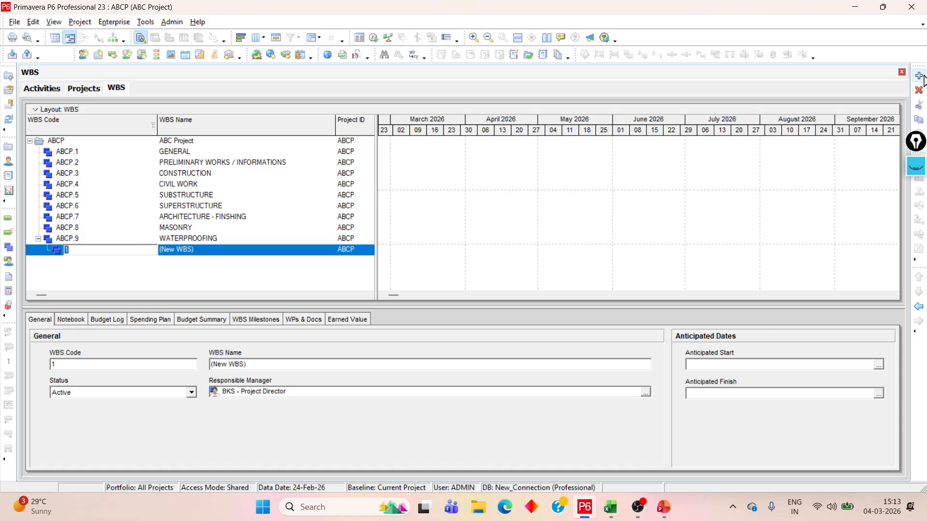
{"action": "left_click", "coordinate": [919, 76]}
{"action": "left_click", "coordinate": [919, 76]}
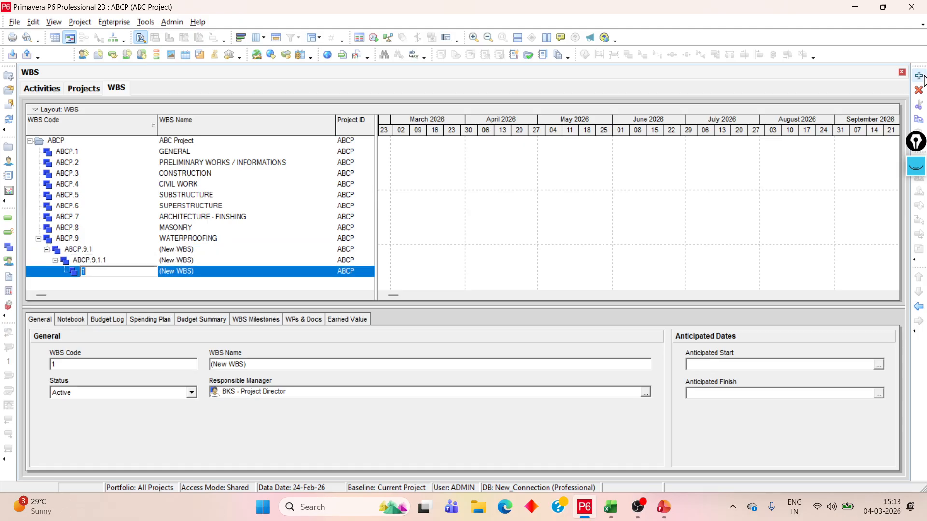
Outdent the three nested new WBS elements one by one to the same level as WATERPROOFING
{"action": "left_click", "coordinate": [194, 251]}
{"action": "left_click", "coordinate": [918, 307]}
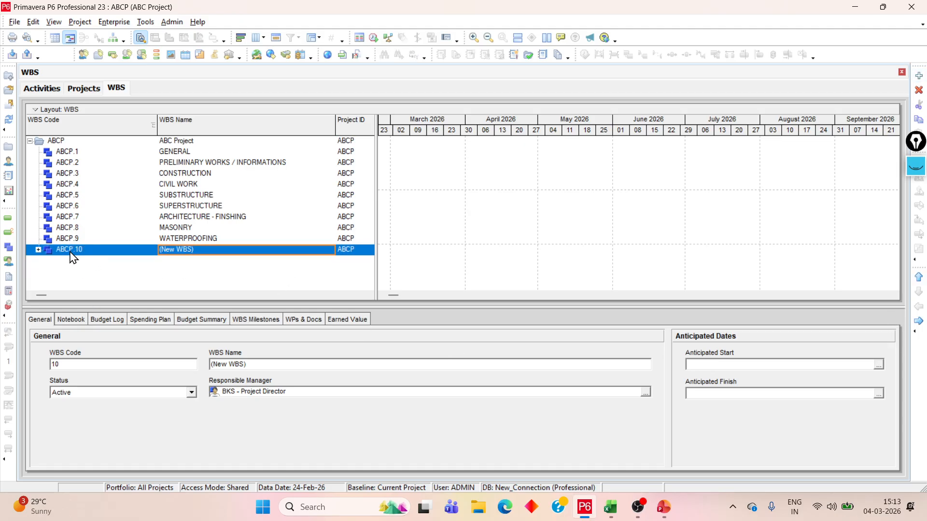
{"action": "left_click", "coordinate": [37, 250]}
{"action": "left_click", "coordinate": [134, 263]}
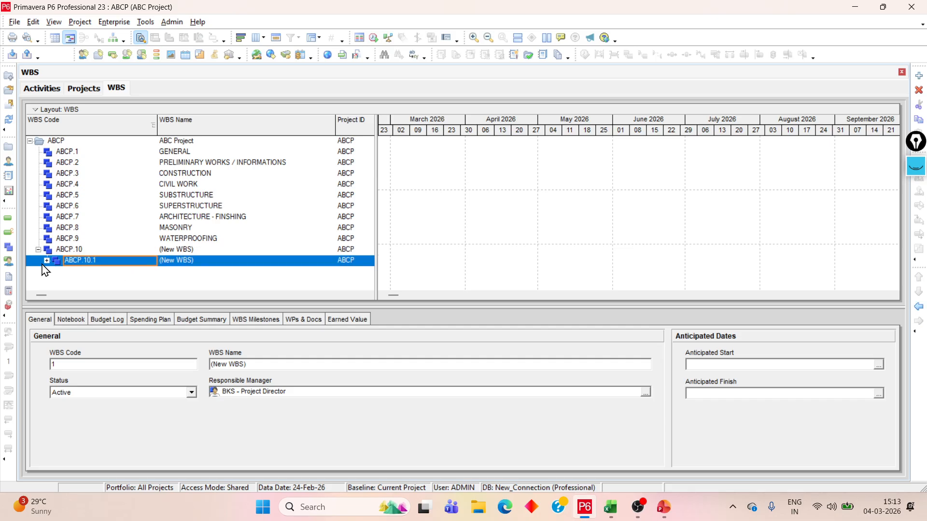
{"action": "left_click", "coordinate": [46, 261]}
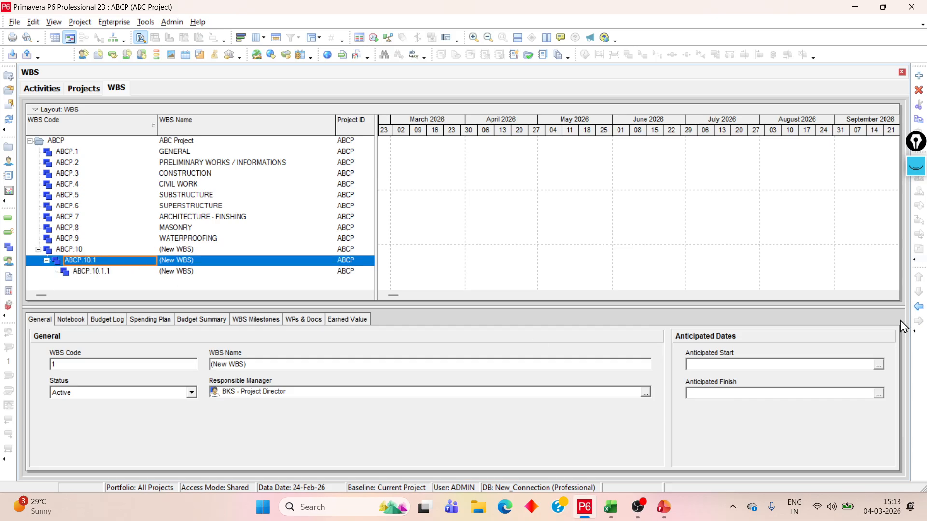
{"action": "left_click", "coordinate": [919, 307]}
{"action": "left_click", "coordinate": [38, 260]}
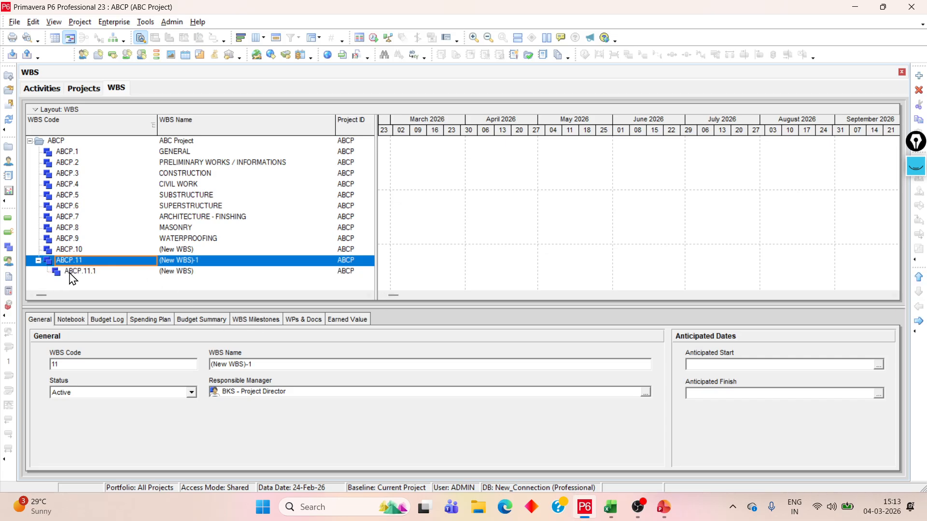
{"action": "left_click", "coordinate": [74, 271]}
{"action": "left_click", "coordinate": [919, 307]}
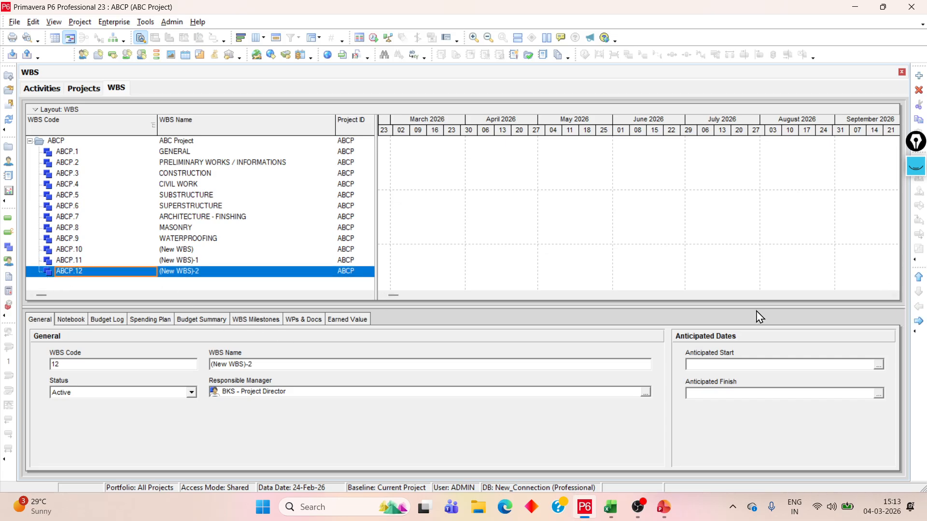
Switch to PowerPoint and copy the line "WINDOWS, SCREENS AND LIGHTS" from slide 2 of the Lecture presentation
{"action": "left_click", "coordinate": [185, 250]}
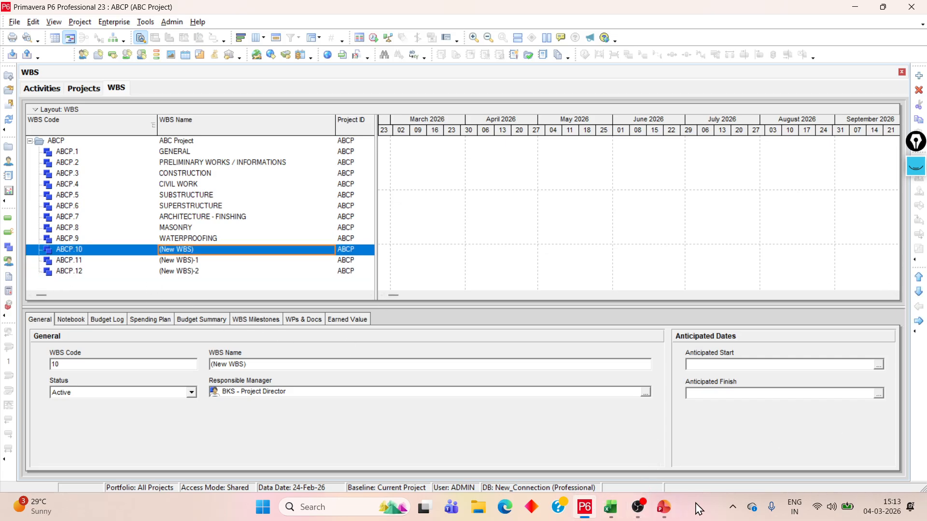
{"action": "left_click", "coordinate": [671, 508]}
{"action": "left_click", "coordinate": [49, 174]}
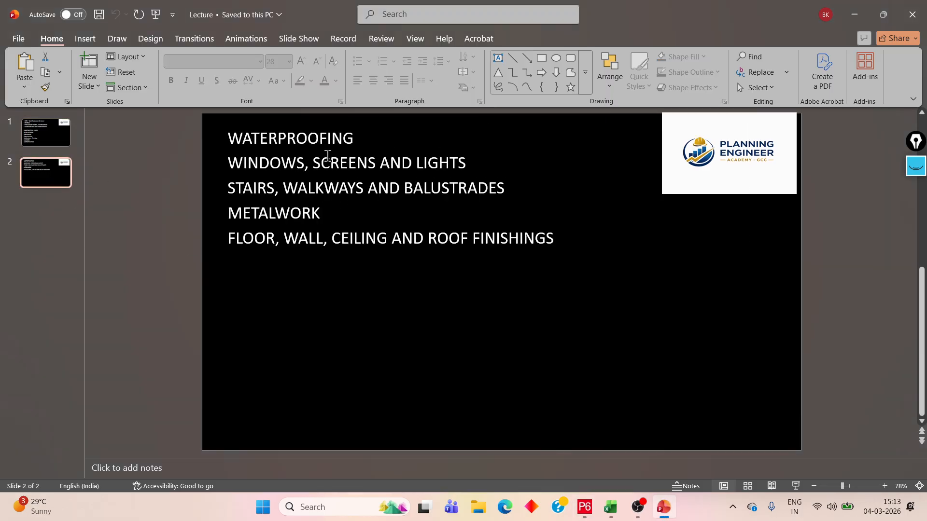
{"action": "left_click", "coordinate": [330, 164]}
{"action": "double_click", "coordinate": [352, 142]}
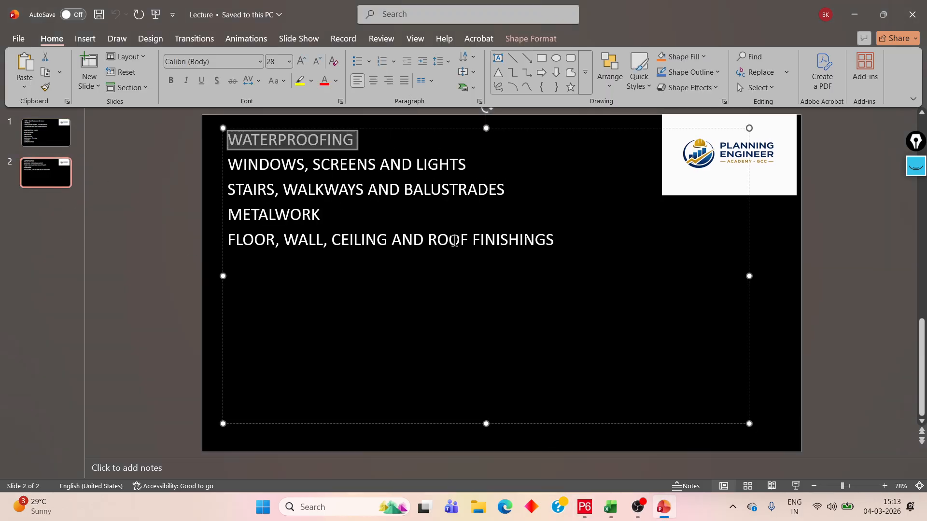
{"action": "left_click", "coordinate": [325, 175]}
{"action": "left_click_drag", "start_coordinate": [466, 164], "coordinate": [233, 161]}
{"action": "key", "text": "ctrl+c"}
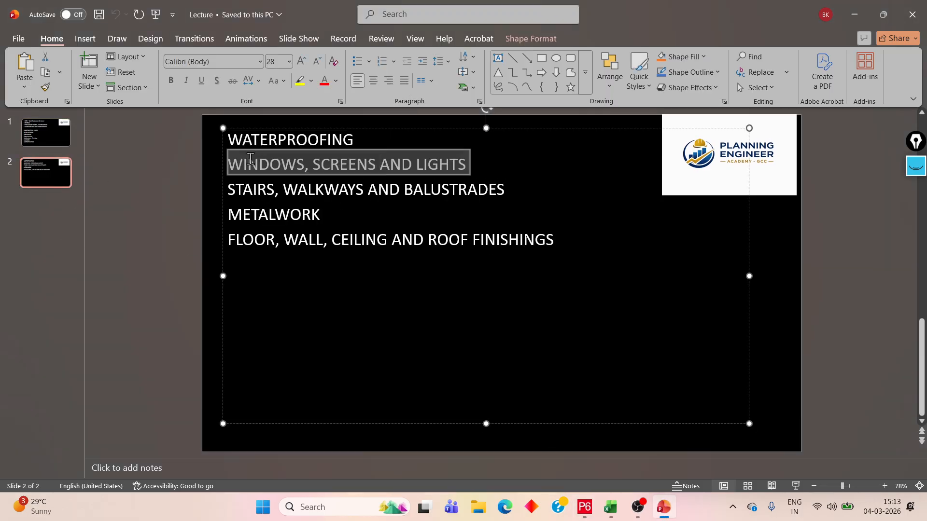
Return to Primavera P6 and paste "WINDOWS, SCREENS AND LIGHTS" as the name of WBS element ABCP.10
{"action": "key", "text": "alt+Tab"}
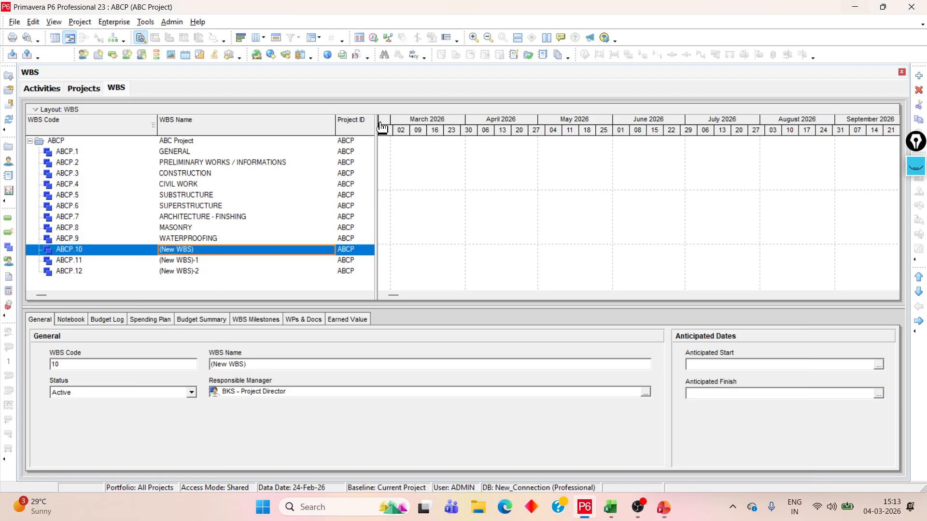
{"action": "left_click", "coordinate": [193, 250]}
{"action": "key", "text": "ctrl+v"}
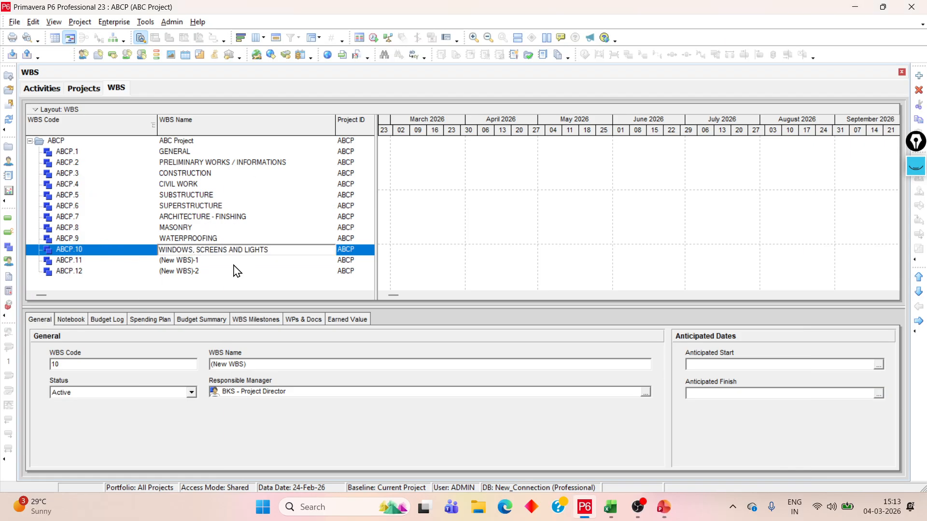
Copy "STAIRS, WALKWAYS AND BALUSTRADES" from the PowerPoint slide and paste it as the name of ABCP.11 in Primavera P6
{"action": "left_click", "coordinate": [663, 507]}
{"action": "left_click", "coordinate": [317, 256]}
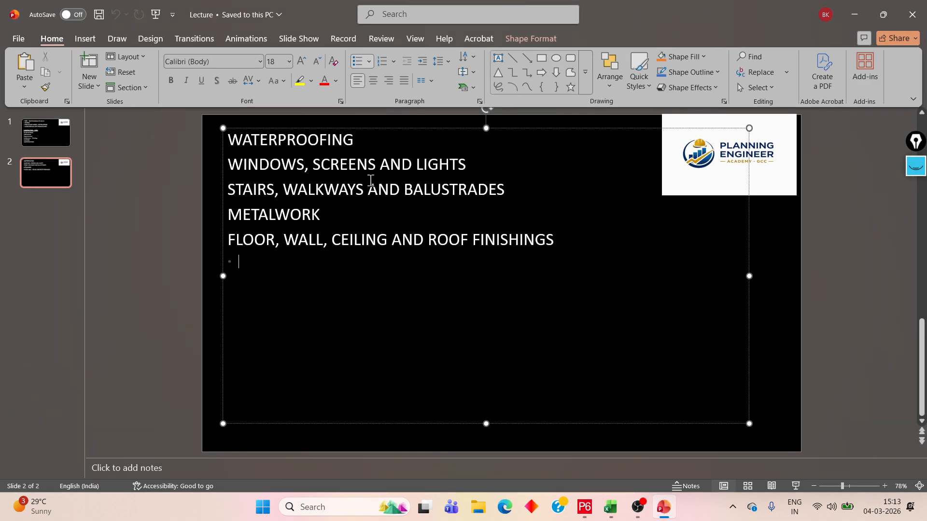
{"action": "triple_click", "coordinate": [234, 189]}
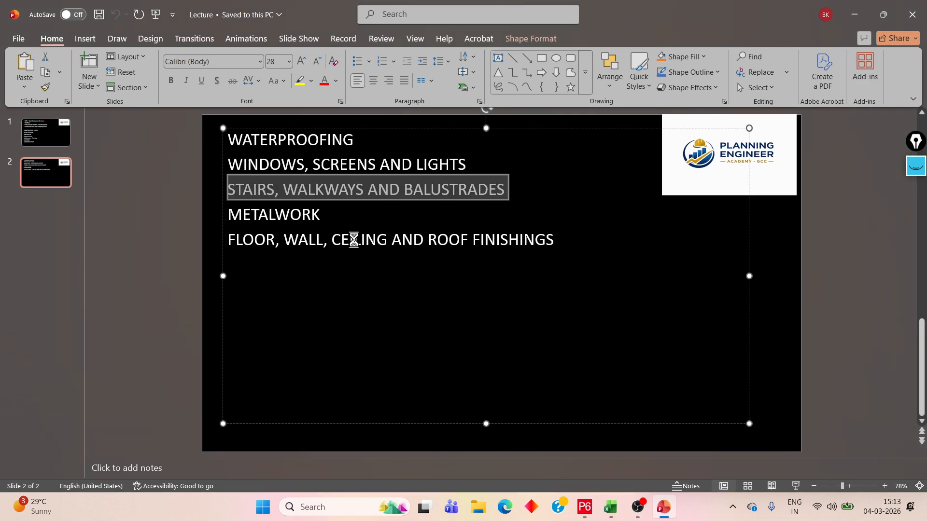
{"action": "left_click", "coordinate": [855, 14]}
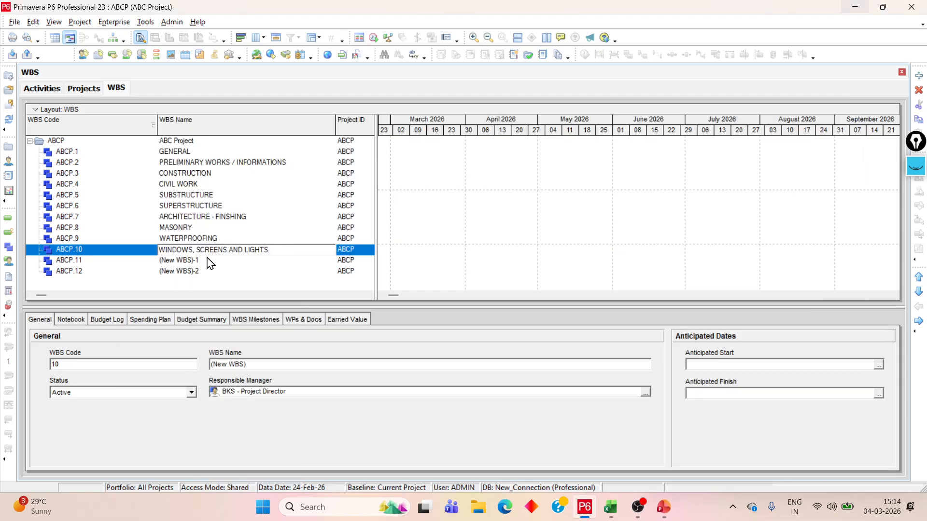
{"action": "left_click", "coordinate": [207, 261]}
{"action": "type", "text": "STAIRS, WALKWAYS AND BALUSTRADES"}
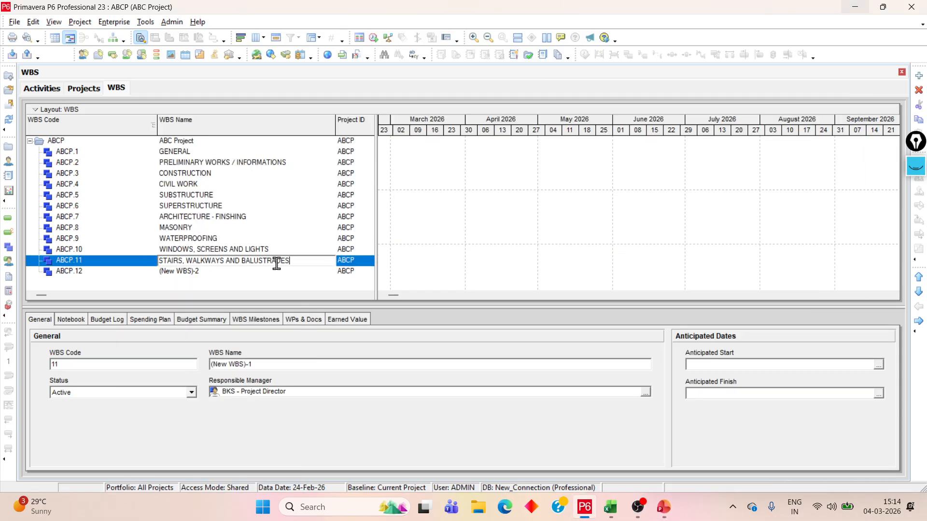
Copy METALWORK from the PowerPoint slide and paste it as the name of WBS element ABCP.12 in Primavera P6
{"action": "left_click", "coordinate": [664, 507]}
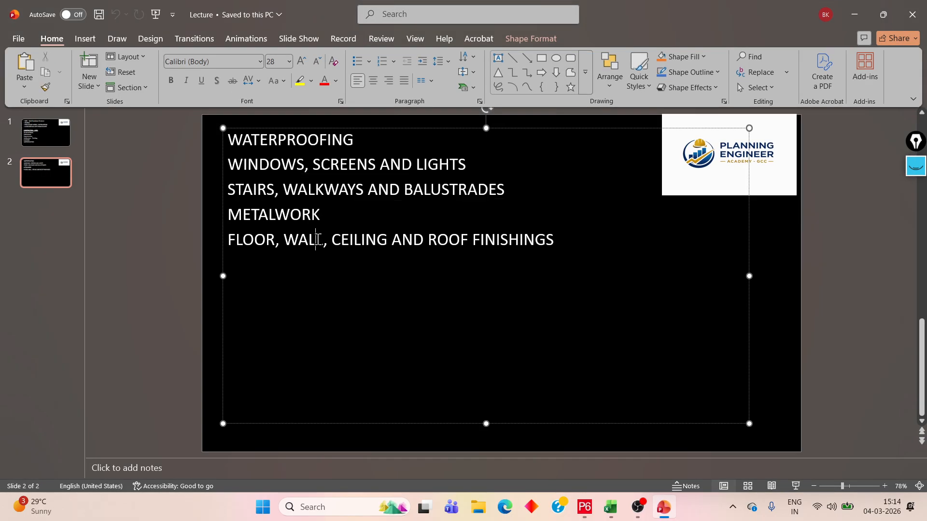
{"action": "triple_click", "coordinate": [294, 215]}
{"action": "key", "text": "ctrl+c"}
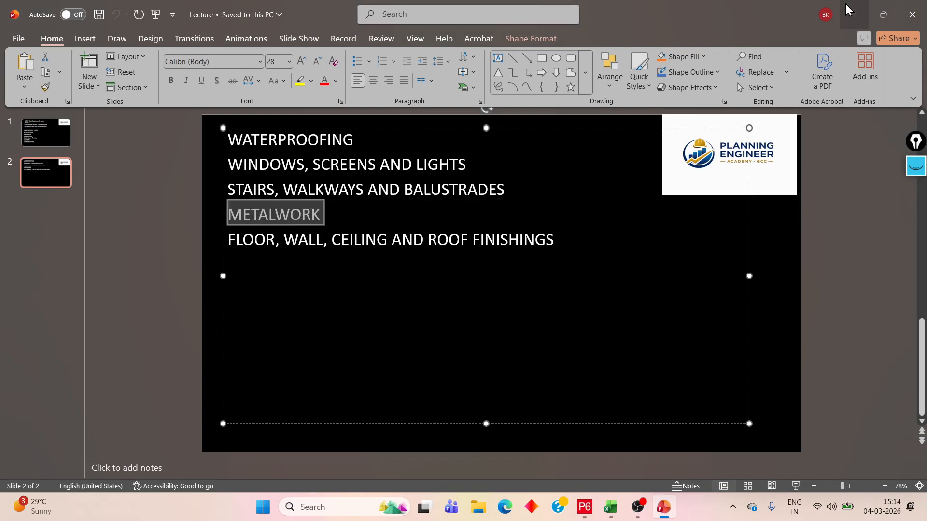
{"action": "left_click", "coordinate": [855, 14]}
{"action": "left_click", "coordinate": [239, 273]}
{"action": "left_click", "coordinate": [244, 270]}
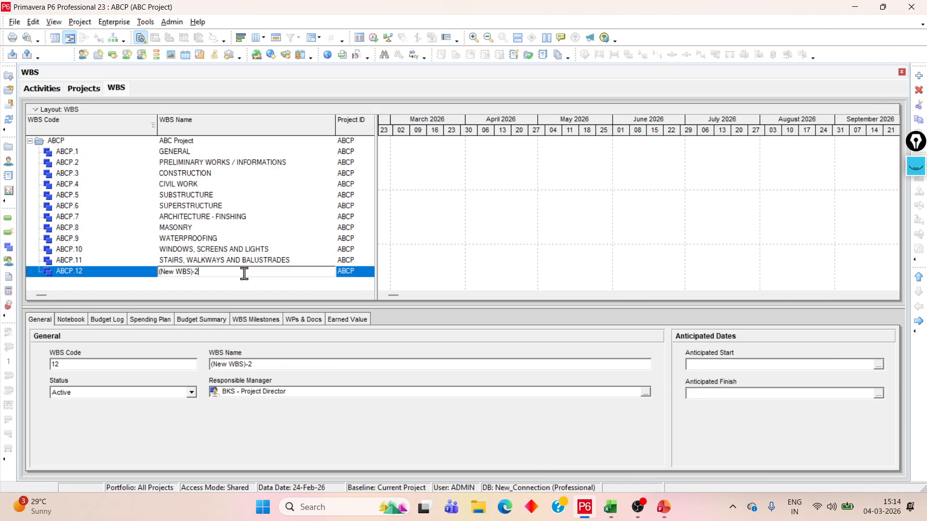
{"action": "key", "text": "ctrl+v"}
{"action": "left_click", "coordinate": [191, 259]}
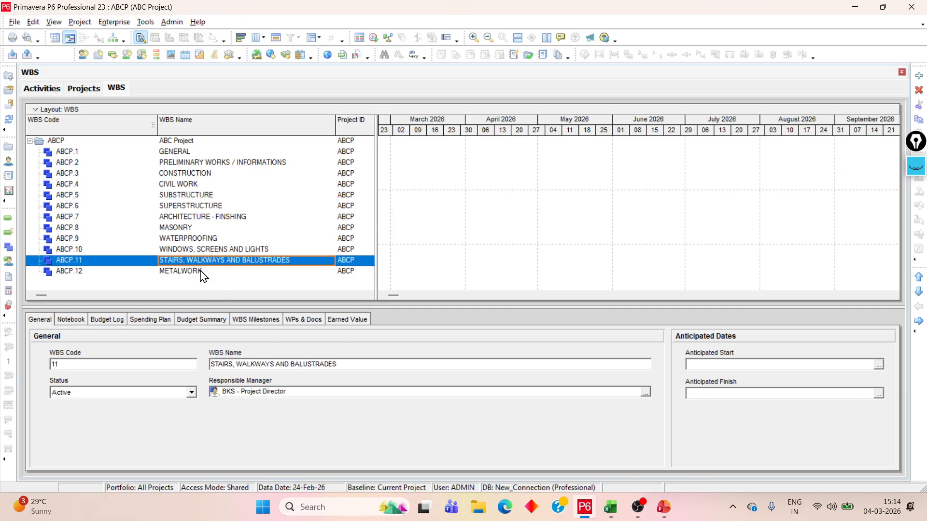
Add a new WBS element below METALWORK and outdent it to the same level as ABCP.13
{"action": "left_click", "coordinate": [202, 271]}
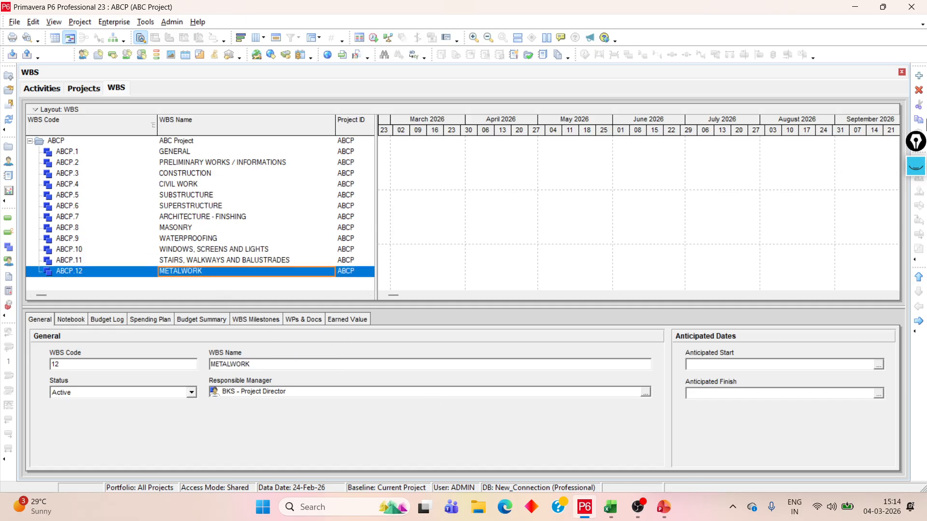
{"action": "left_click", "coordinate": [918, 76]}
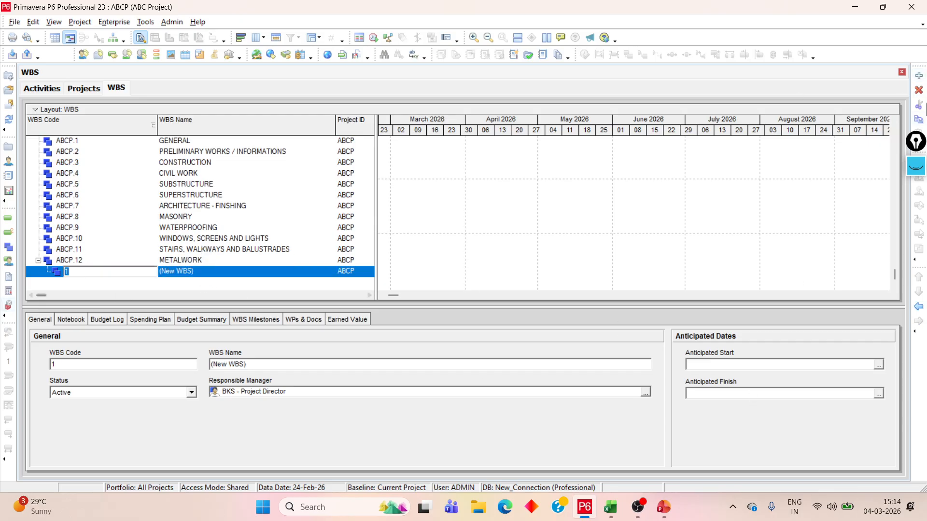
{"action": "left_click", "coordinate": [919, 306]}
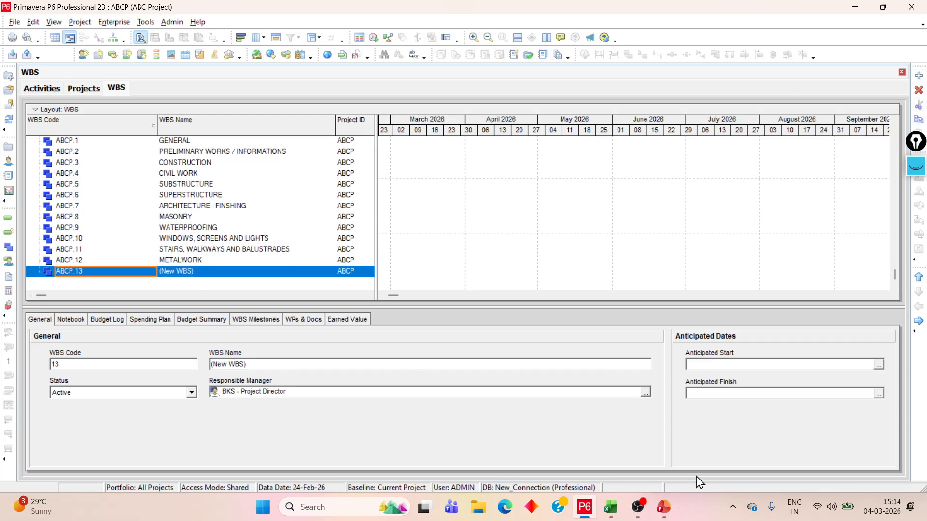
Copy "FLOOR, WALL, CEILING AND ROOF FINISHINGS" from the PowerPoint slide and paste it as the name of ABCP.13 in Primavera P6
{"action": "left_click", "coordinate": [664, 507]}
{"action": "left_click", "coordinate": [557, 239]}
{"action": "left_click_drag", "start_coordinate": [558, 240], "coordinate": [225, 240]}
{"action": "left_click", "coordinate": [854, 15]}
{"action": "left_click", "coordinate": [214, 272]}
{"action": "key", "text": "ctrl+v"}
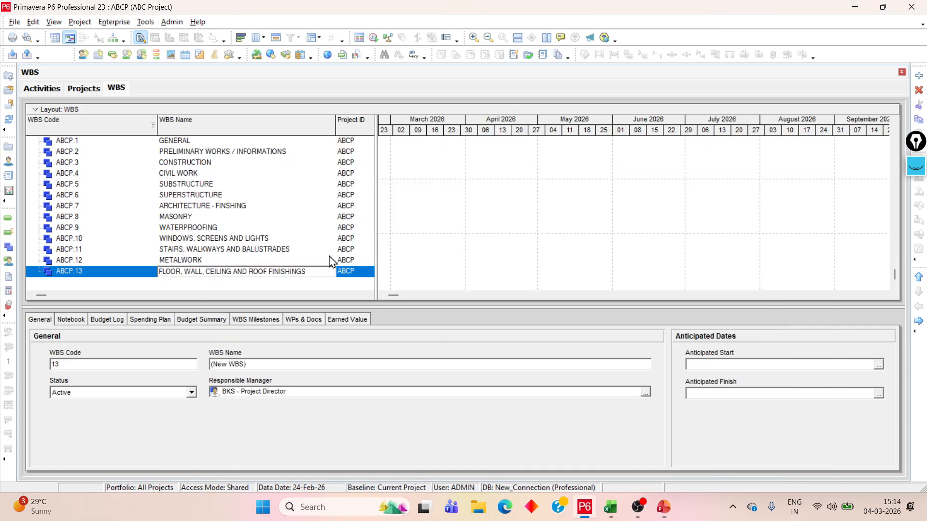
{"action": "left_click", "coordinate": [224, 237]}
{"action": "left_click", "coordinate": [224, 253]}
{"action": "scroll", "coordinate": [224, 255], "scroll_direction": "up", "scroll_amount": 1}
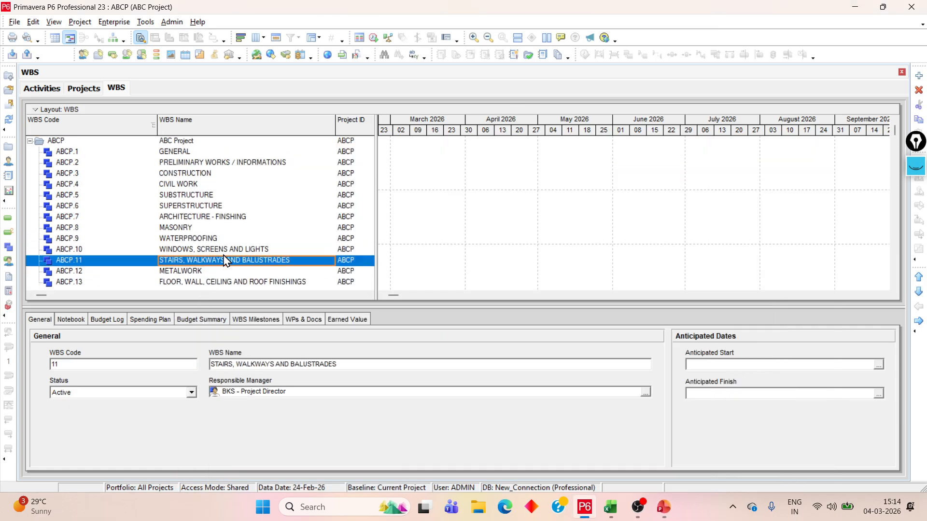
{"action": "left_click", "coordinate": [197, 153]}
{"action": "left_click", "coordinate": [201, 165]}
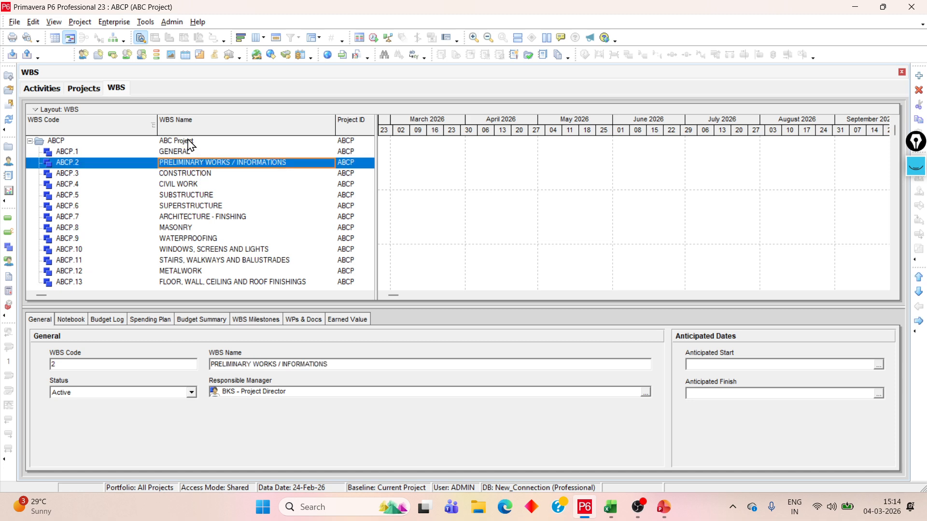
{"action": "left_click", "coordinate": [198, 152]}
{"action": "left_click", "coordinate": [208, 164]}
{"action": "left_click", "coordinate": [202, 174]}
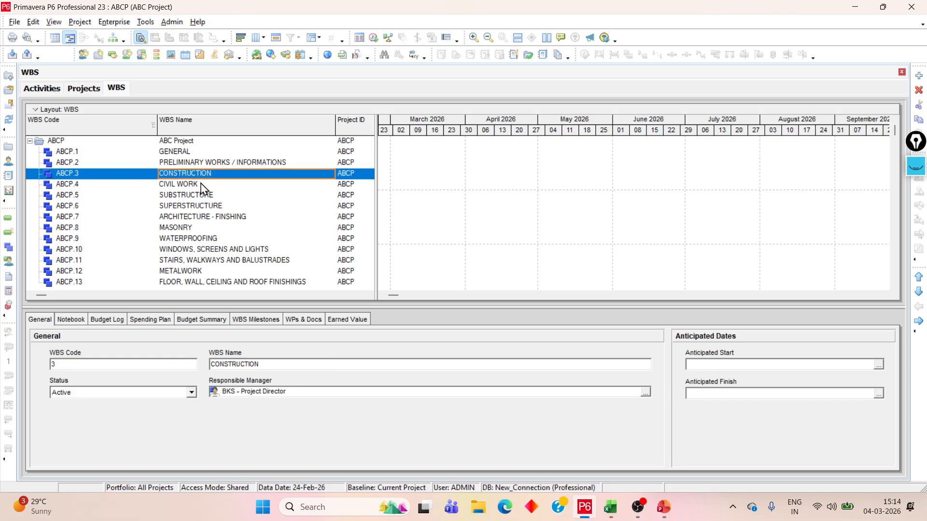
Nest CIVIL WORK under CONSTRUCTION and SUBSTRUCTURE under CIVIL WORK in the WBS hierarchy
{"action": "left_click", "coordinate": [202, 185]}
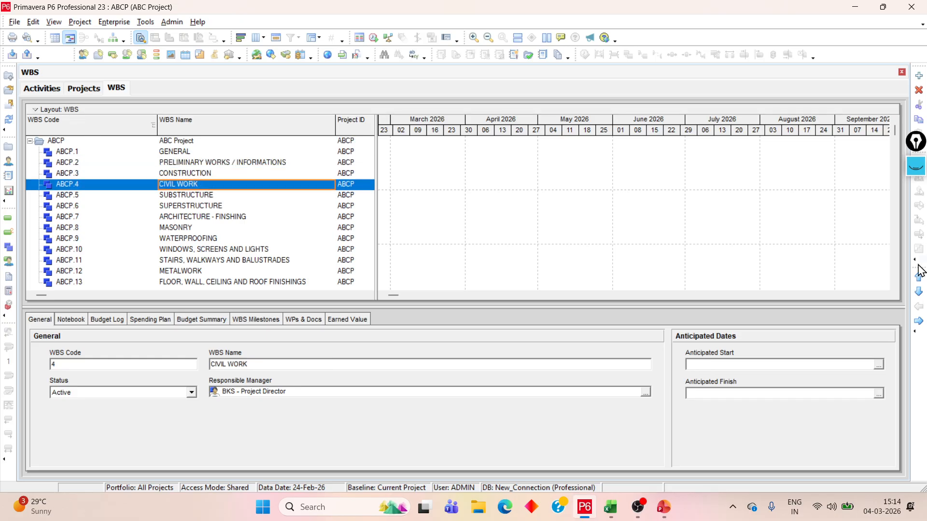
{"action": "left_click", "coordinate": [920, 322]}
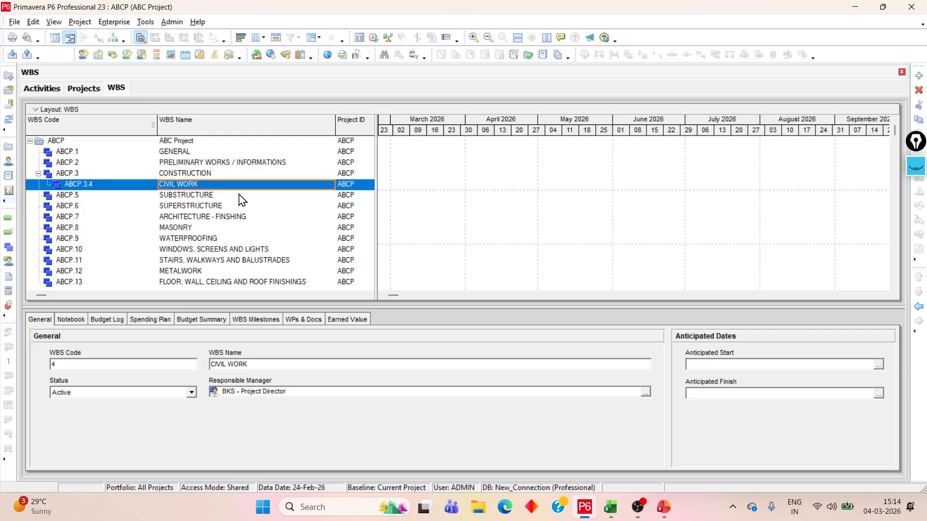
{"action": "left_click", "coordinate": [200, 196]}
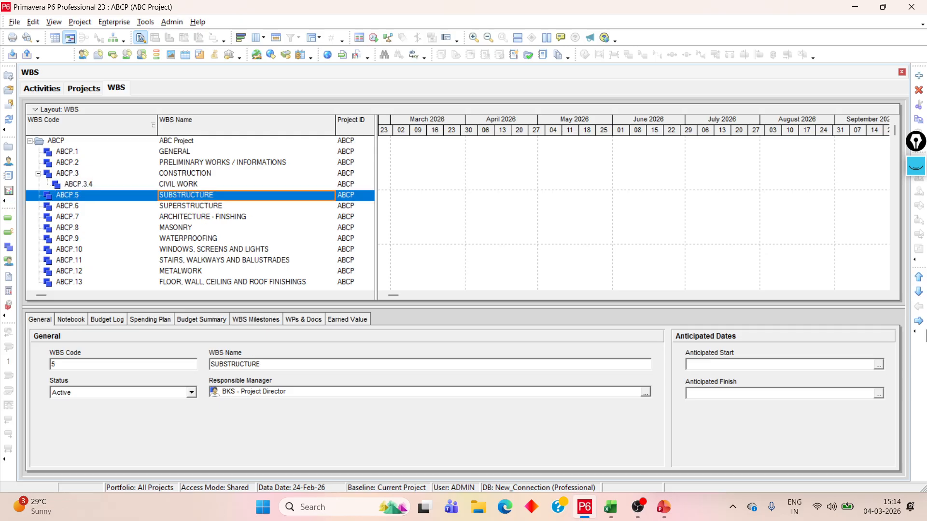
{"action": "left_click", "coordinate": [920, 322]}
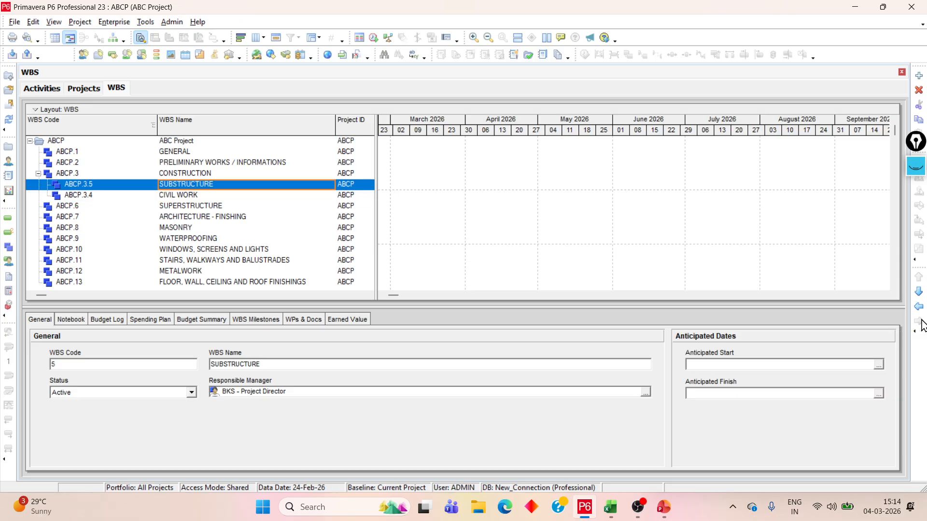
{"action": "left_click", "coordinate": [173, 196]}
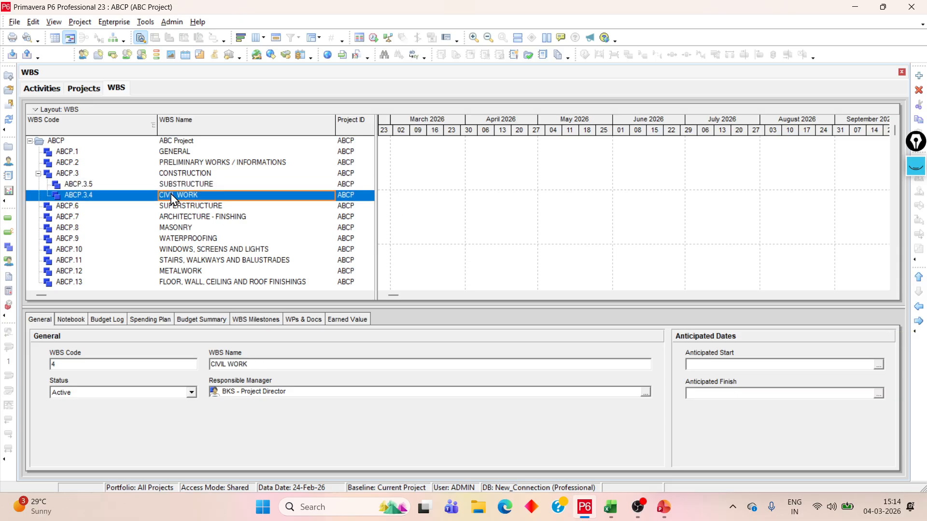
{"action": "left_click", "coordinate": [918, 278]}
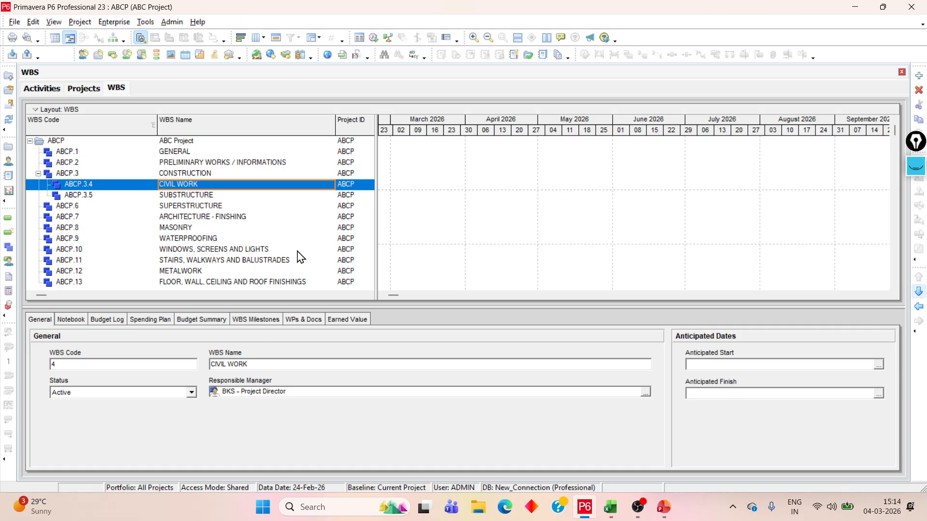
{"action": "left_click", "coordinate": [182, 199]}
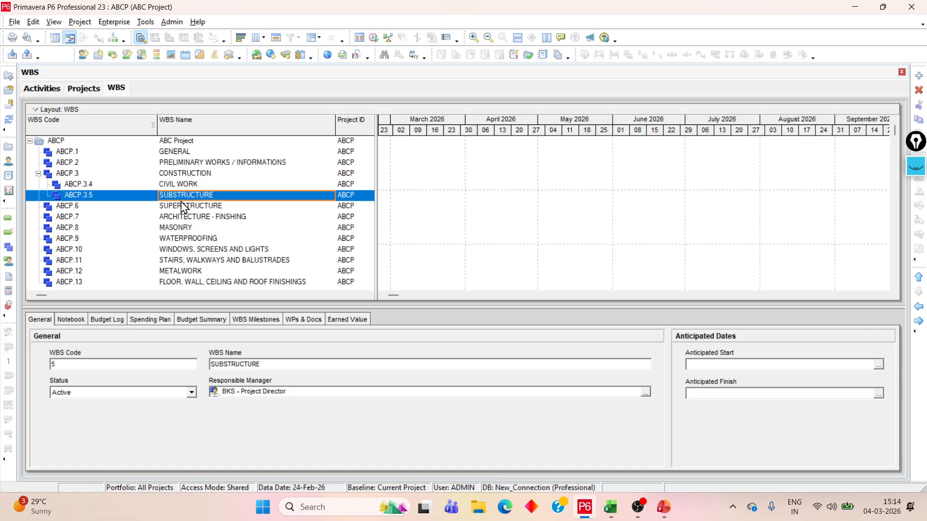
{"action": "left_click", "coordinate": [920, 321]}
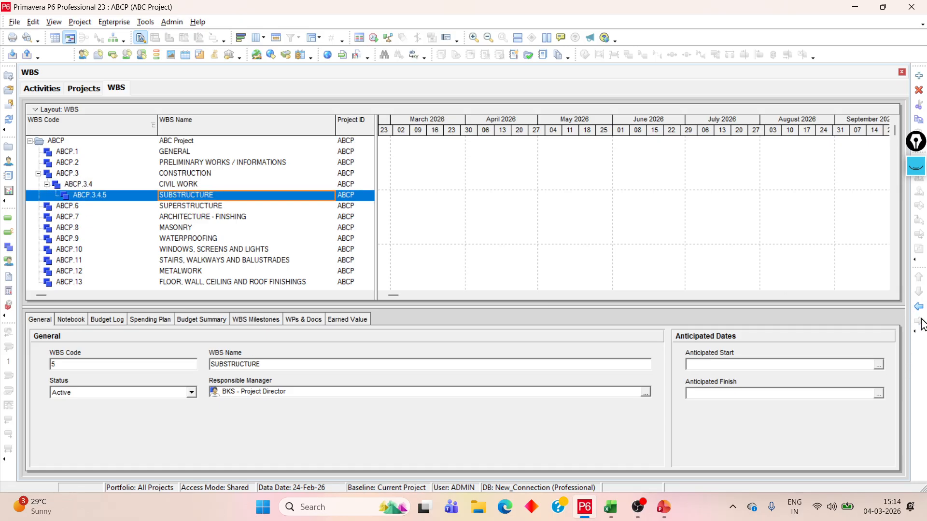
Nest SUPERSTRUCTURE under CIVIL WORK and place it below SUBSTRUCTURE
{"action": "left_click", "coordinate": [180, 206]}
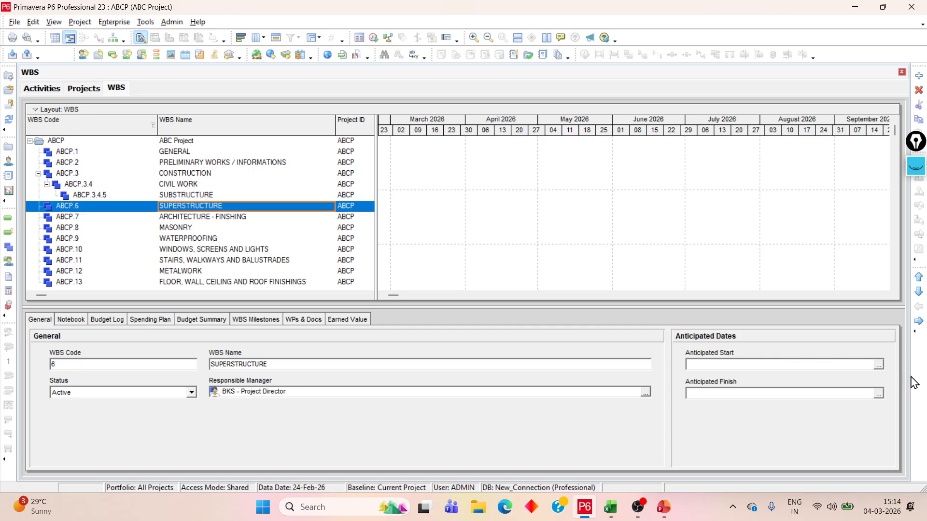
{"action": "left_click", "coordinate": [921, 327]}
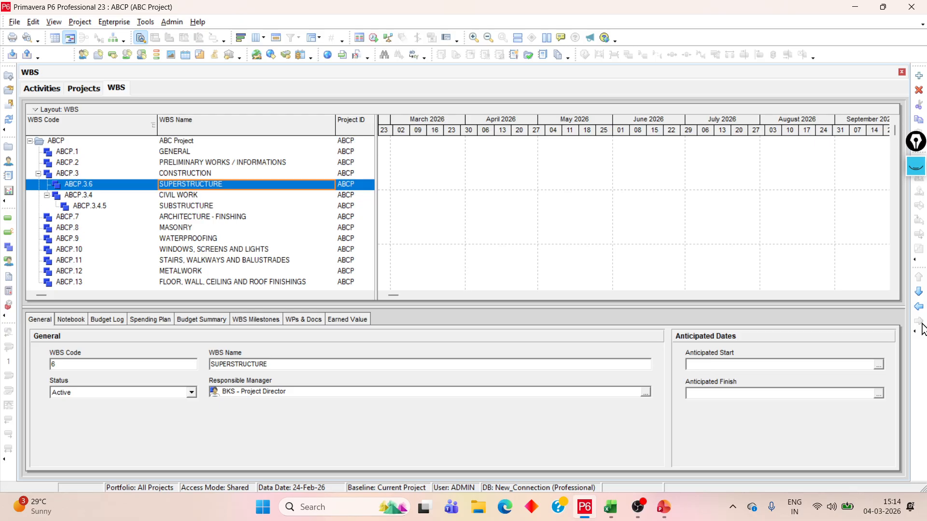
{"action": "left_click", "coordinate": [922, 292]}
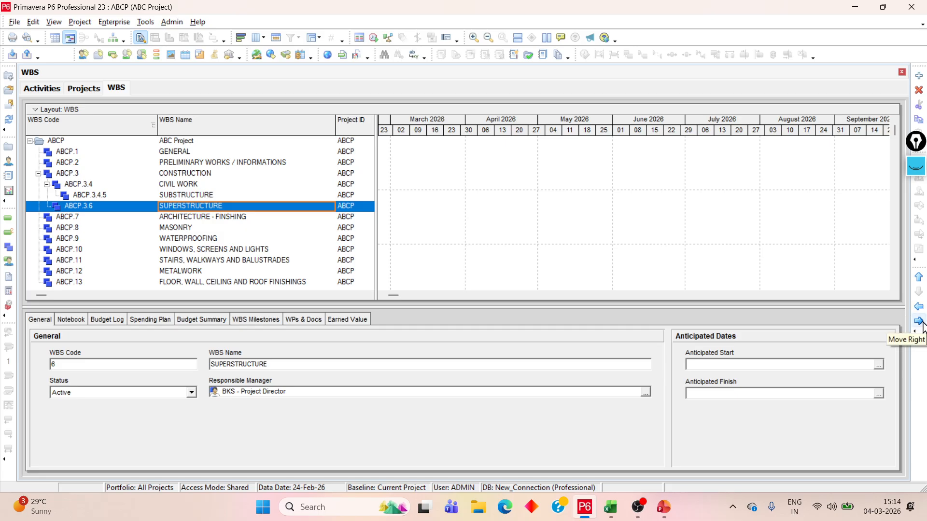
{"action": "left_click", "coordinate": [922, 325]}
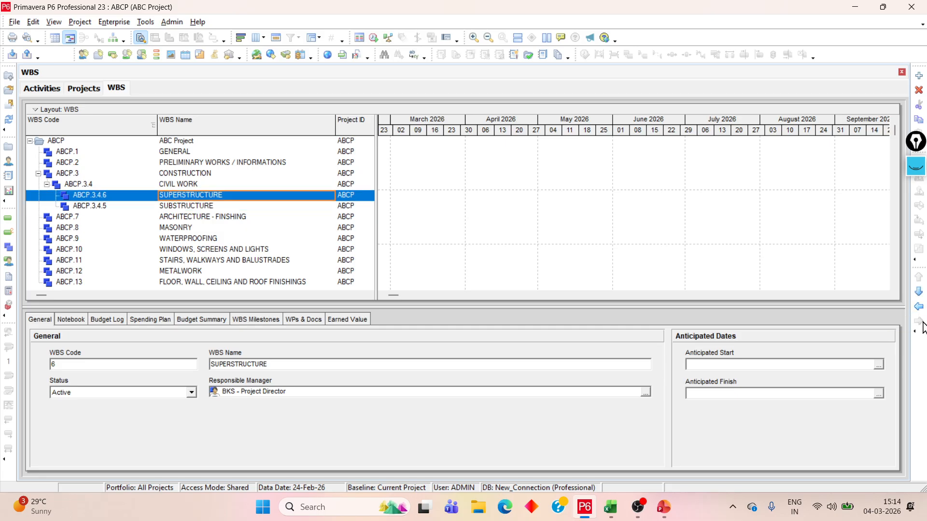
{"action": "left_click", "coordinate": [919, 291]}
{"action": "left_click", "coordinate": [82, 196]}
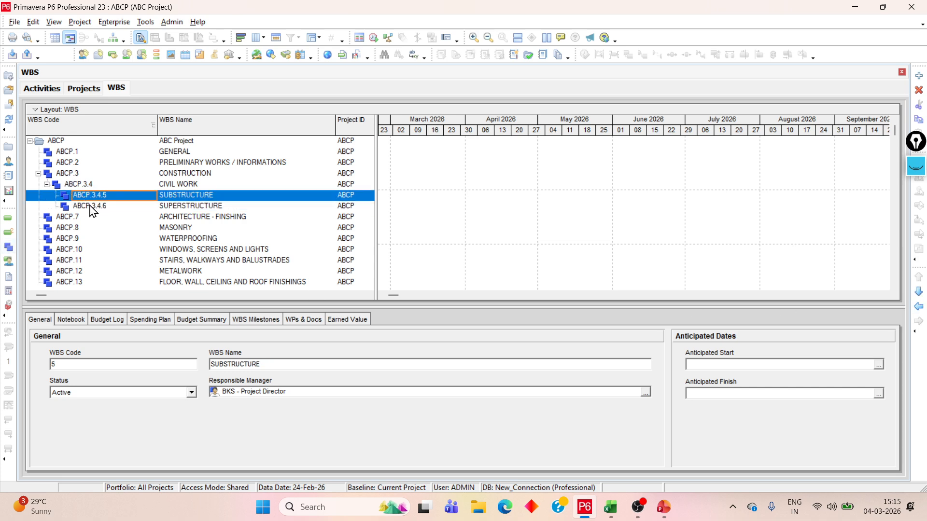
{"action": "left_click", "coordinate": [90, 206]}
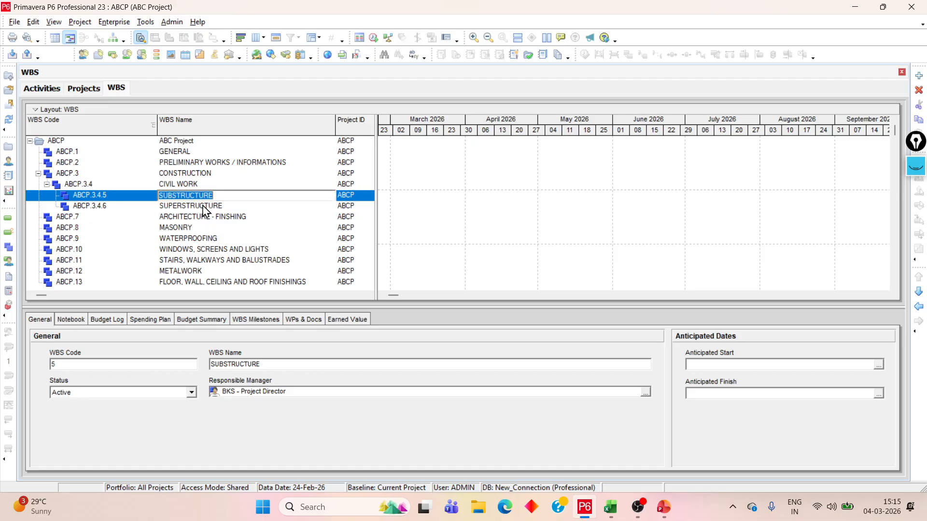
{"action": "left_click", "coordinate": [203, 206]}
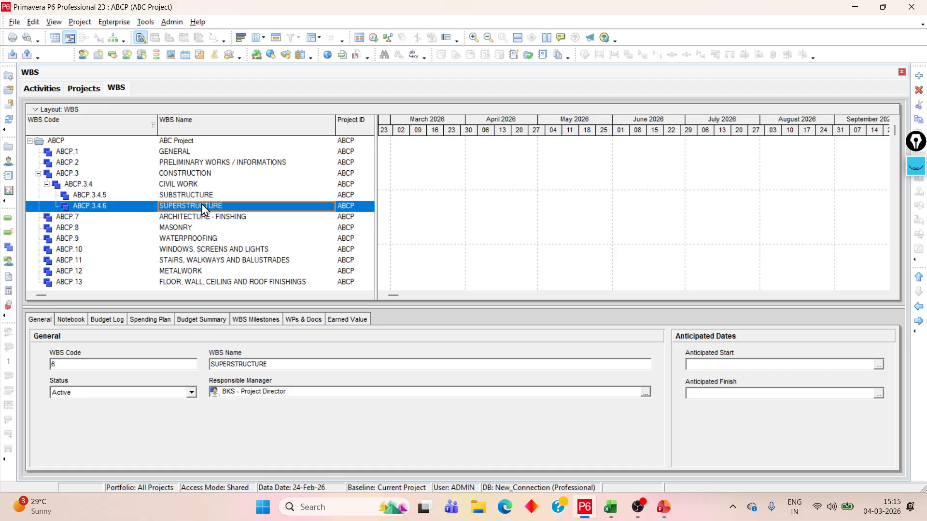
Nest ARCHITECTURE - FINSHING under CIVIL WORK, placed below SUPERSTRUCTURE
{"action": "left_click", "coordinate": [66, 218]}
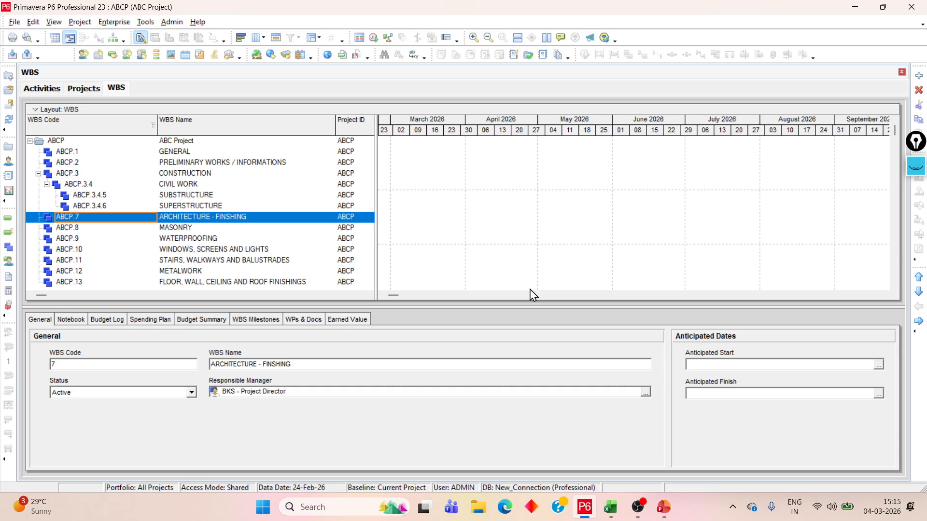
{"action": "left_click", "coordinate": [919, 321]}
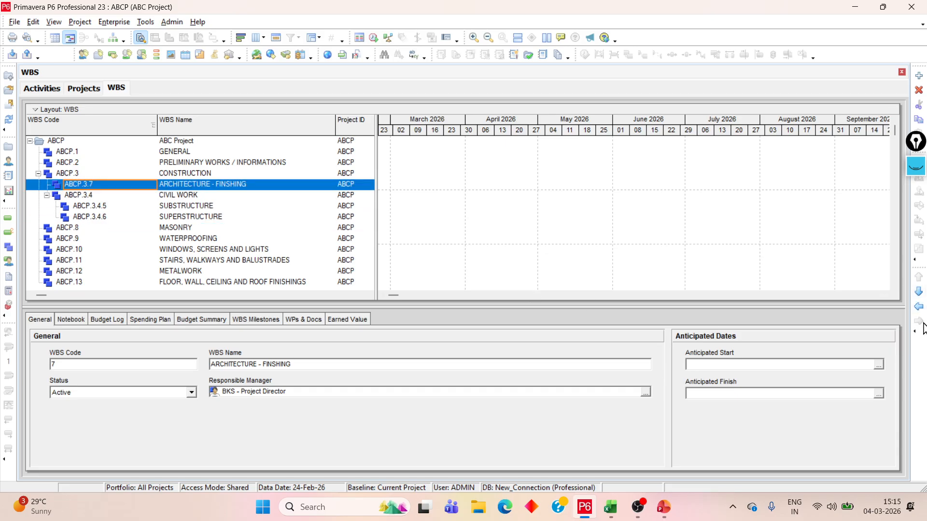
{"action": "left_click", "coordinate": [919, 293]}
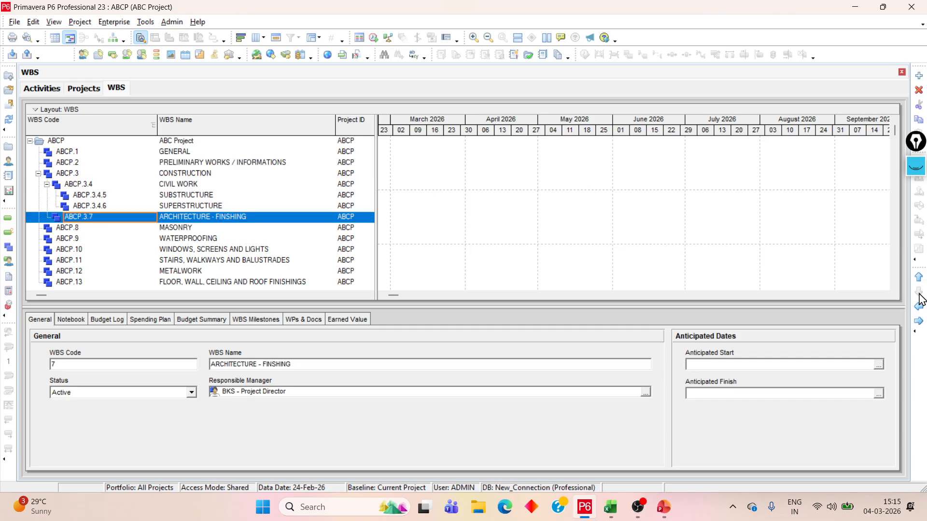
{"action": "left_click", "coordinate": [919, 322]}
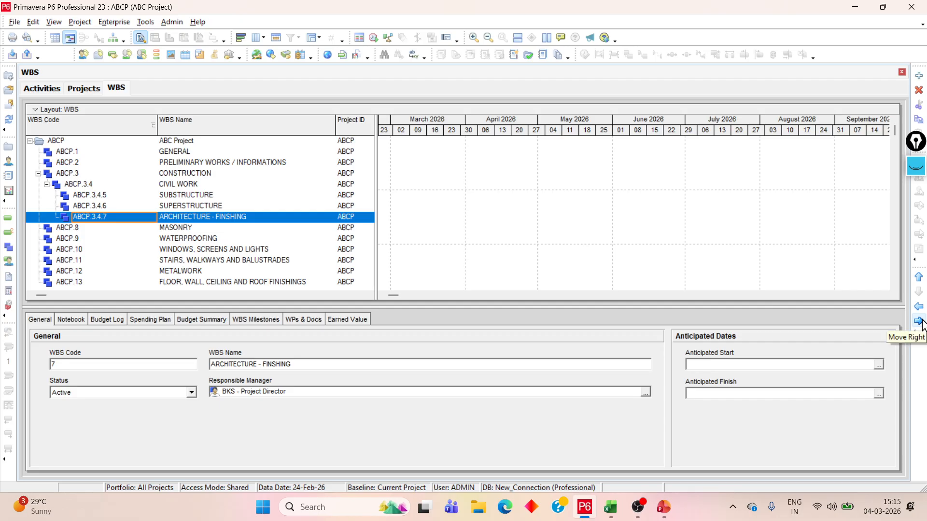
Nest MASONRY under ARCHITECTURE - FINSHING and expand that branch of the WBS
{"action": "left_click", "coordinate": [92, 231]}
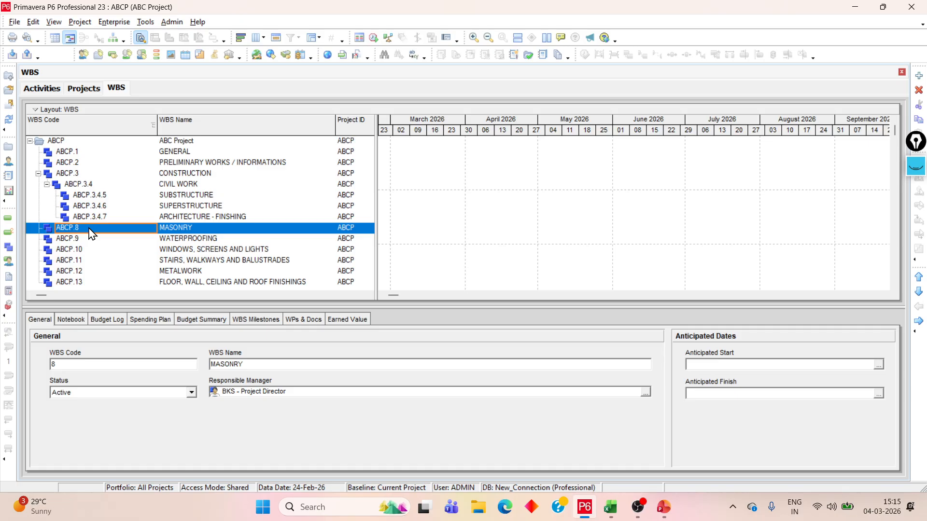
{"action": "left_click", "coordinate": [920, 322]}
{"action": "left_click", "coordinate": [919, 293]}
{"action": "left_click", "coordinate": [920, 322]}
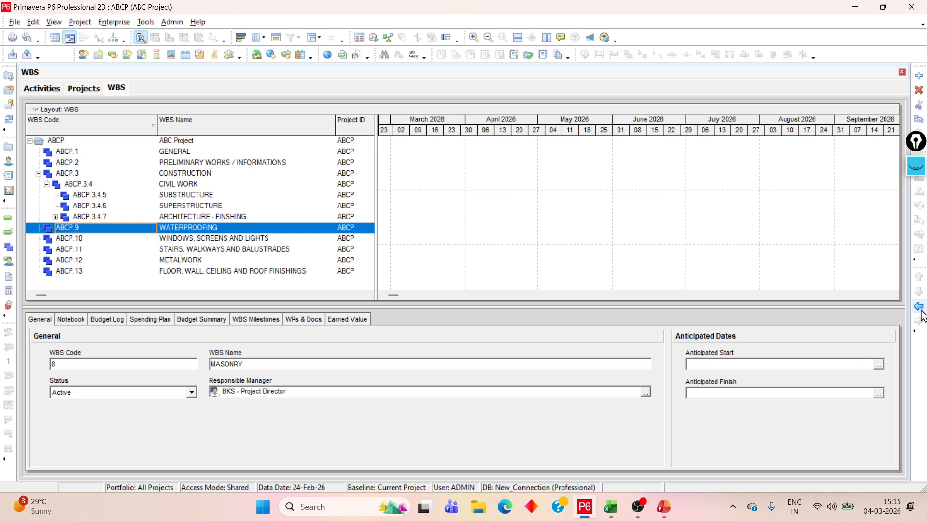
{"action": "left_click", "coordinate": [919, 308]}
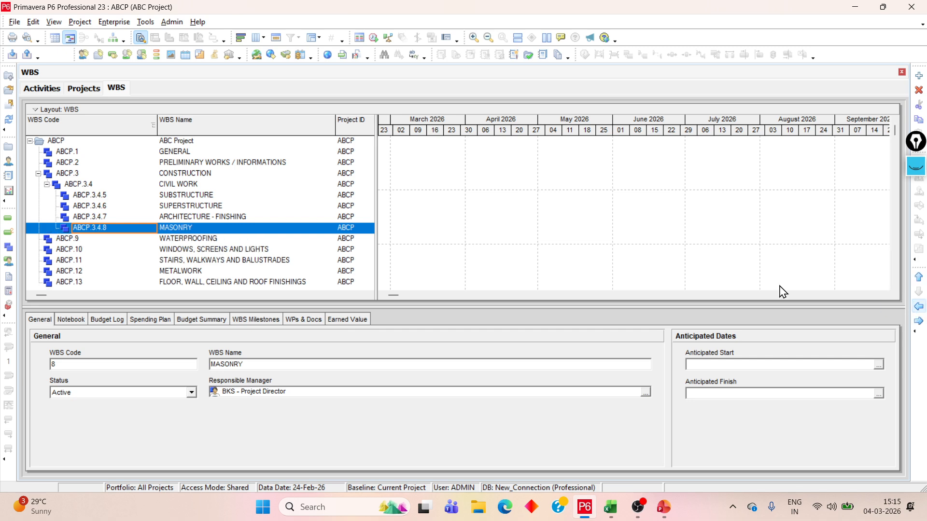
{"action": "left_click", "coordinate": [180, 216]}
{"action": "left_click", "coordinate": [183, 230]}
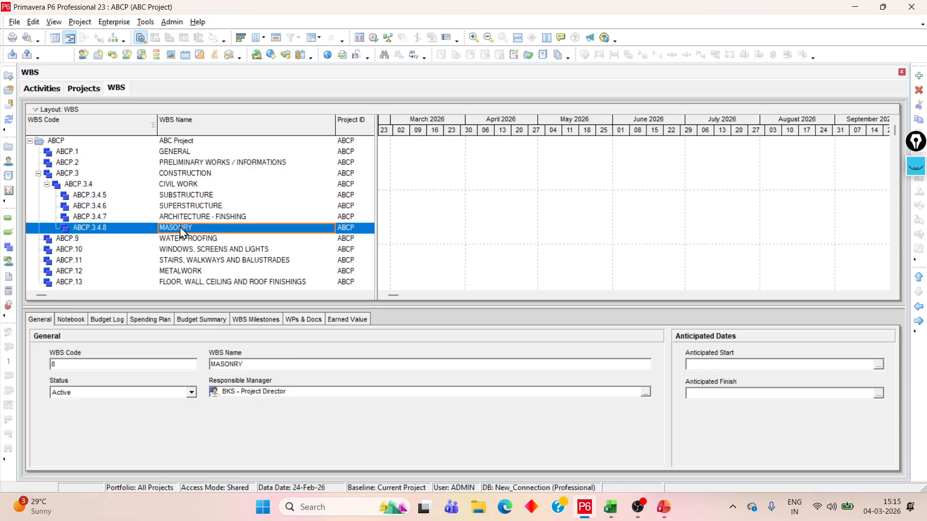
{"action": "left_click", "coordinate": [918, 321]}
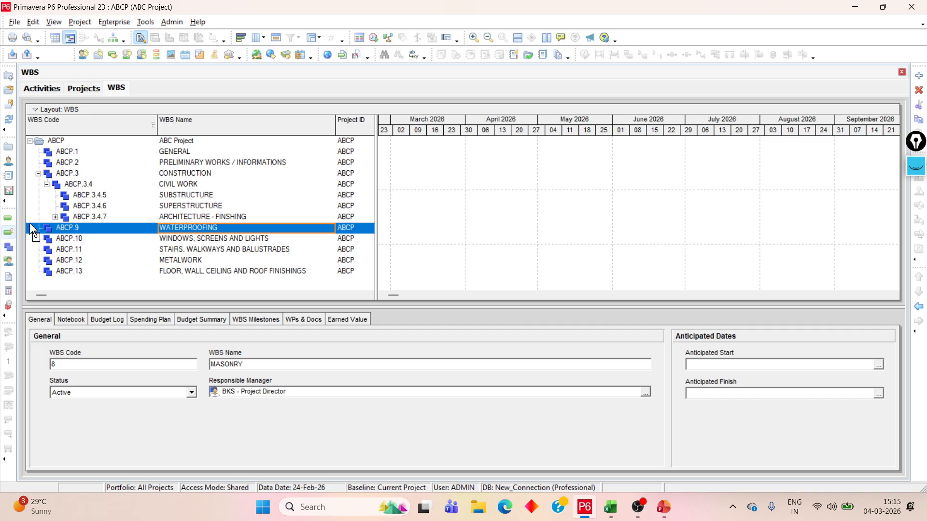
{"action": "left_click", "coordinate": [55, 217]}
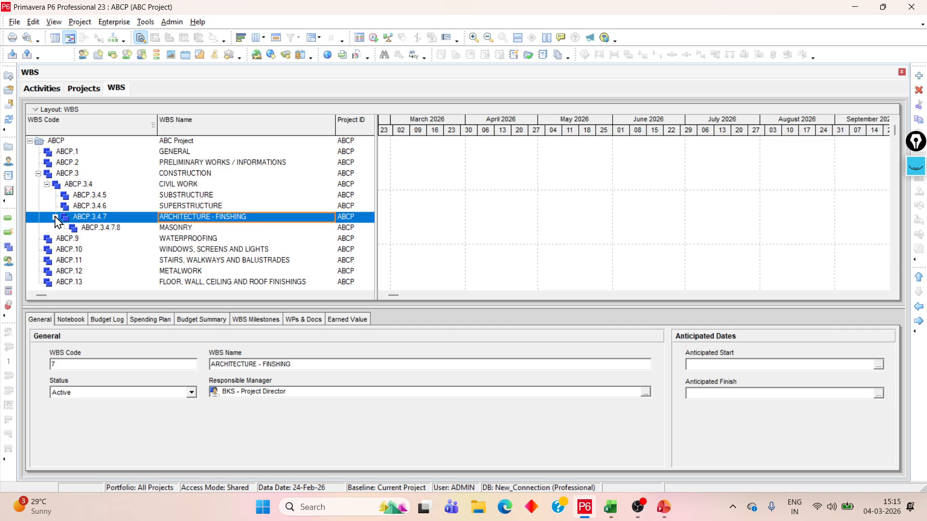
{"action": "left_click", "coordinate": [176, 228]}
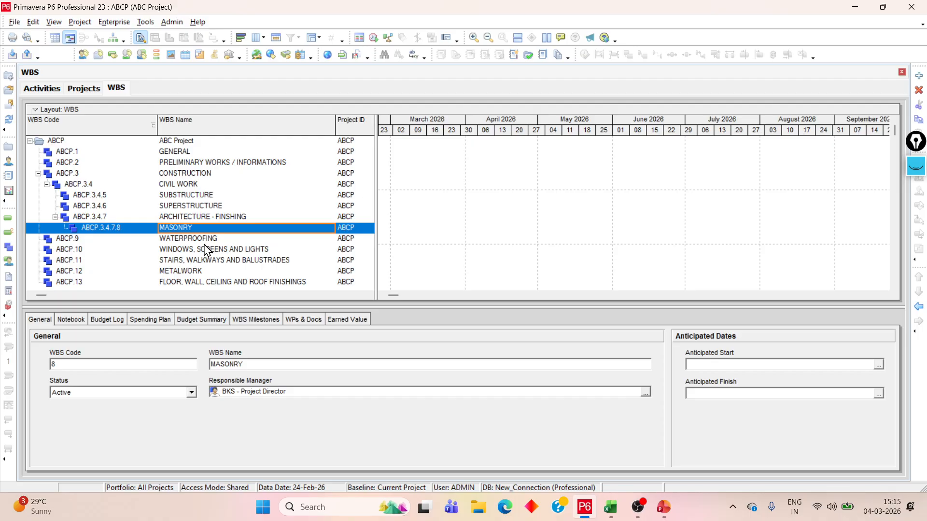
Nest WATERPROOFING under ARCHITECTURE - FINSHING in the WBS hierarchy, placed below MASONRY
{"action": "left_click", "coordinate": [89, 239]}
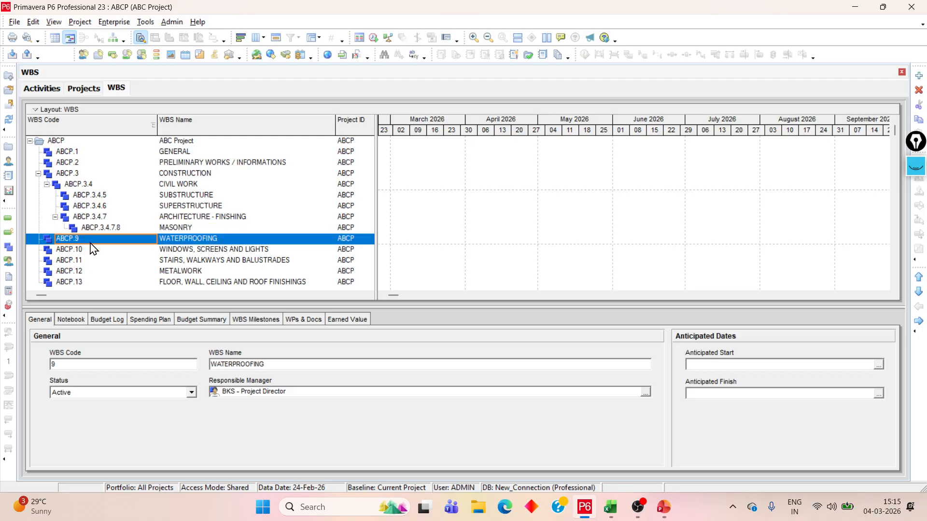
{"action": "left_click", "coordinate": [919, 321]}
{"action": "left_click", "coordinate": [920, 292]}
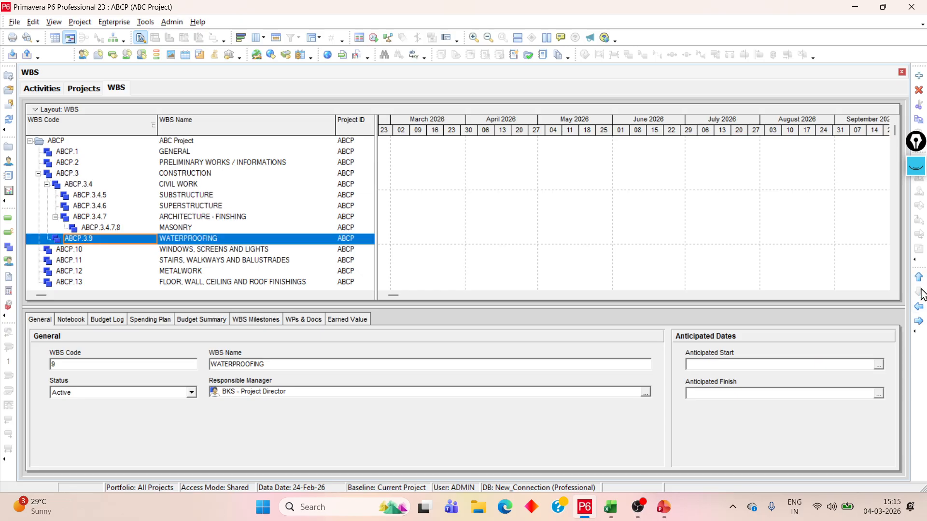
{"action": "left_click", "coordinate": [919, 321]}
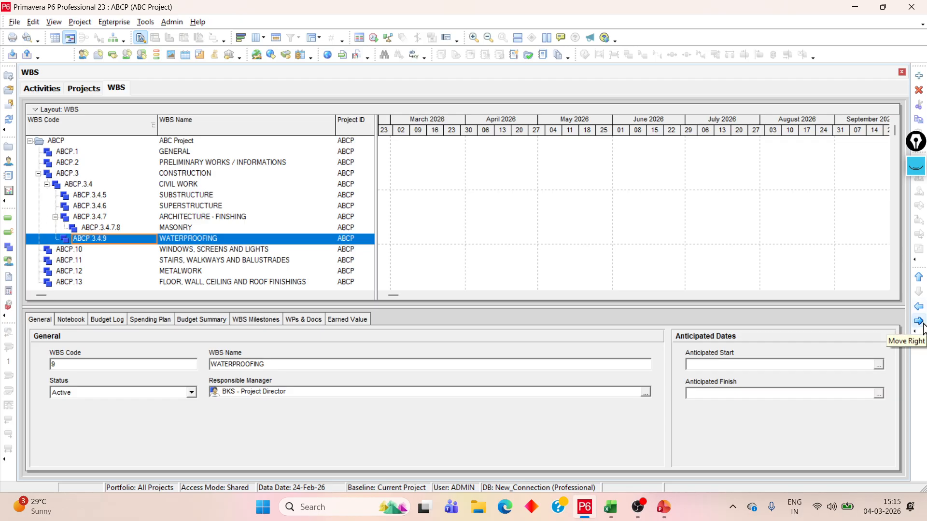
{"action": "left_click", "coordinate": [921, 325]}
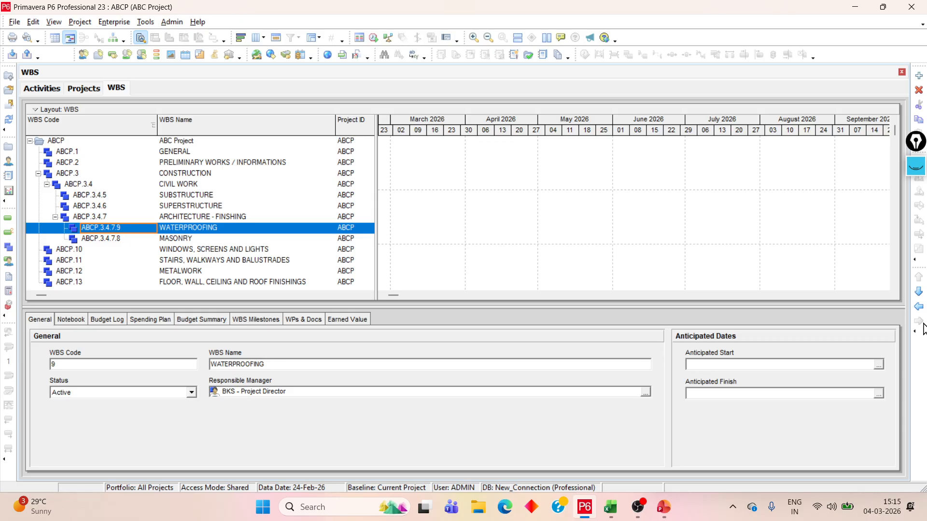
{"action": "left_click", "coordinate": [919, 292]}
Nest WINDOWS, SCREENS AND LIGHTS under WATERPROOFING and expand that branch of the WBS
{"action": "left_click", "coordinate": [81, 251]}
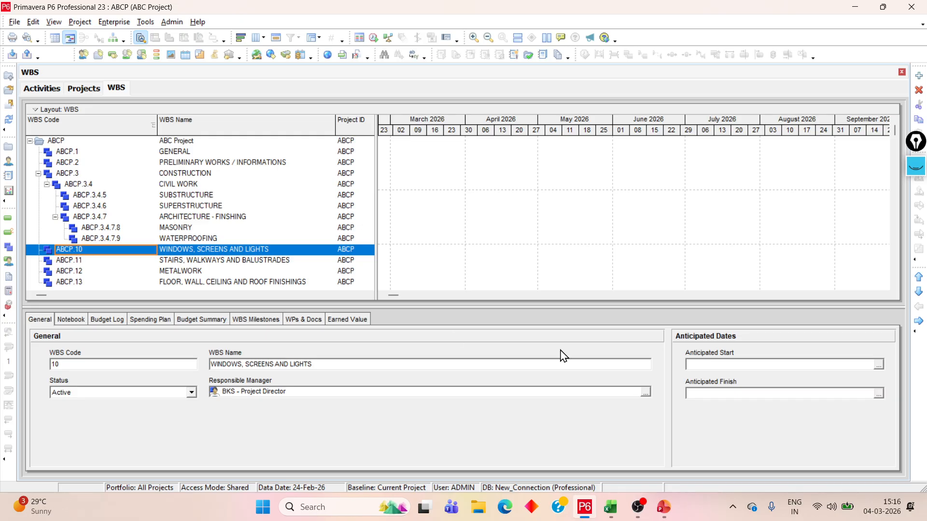
{"action": "left_click", "coordinate": [920, 324]}
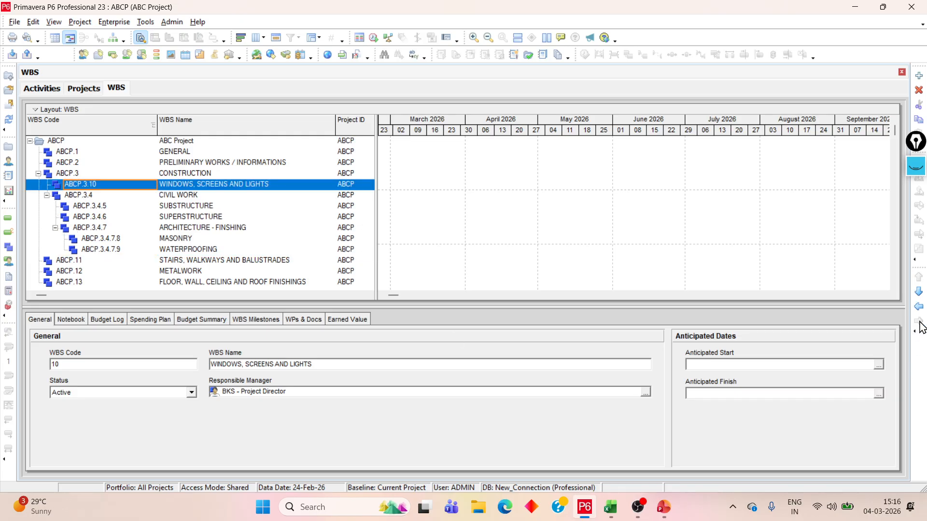
{"action": "left_click", "coordinate": [920, 292]}
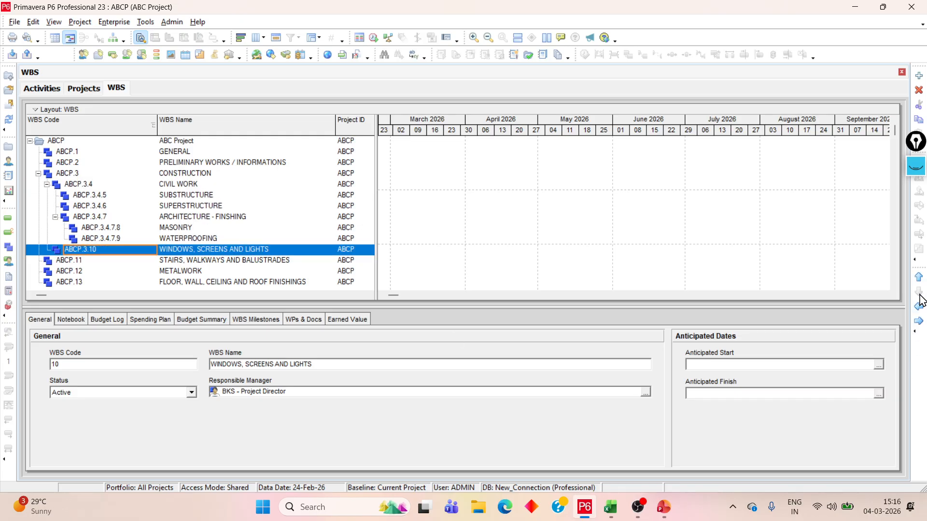
{"action": "left_click", "coordinate": [920, 323]}
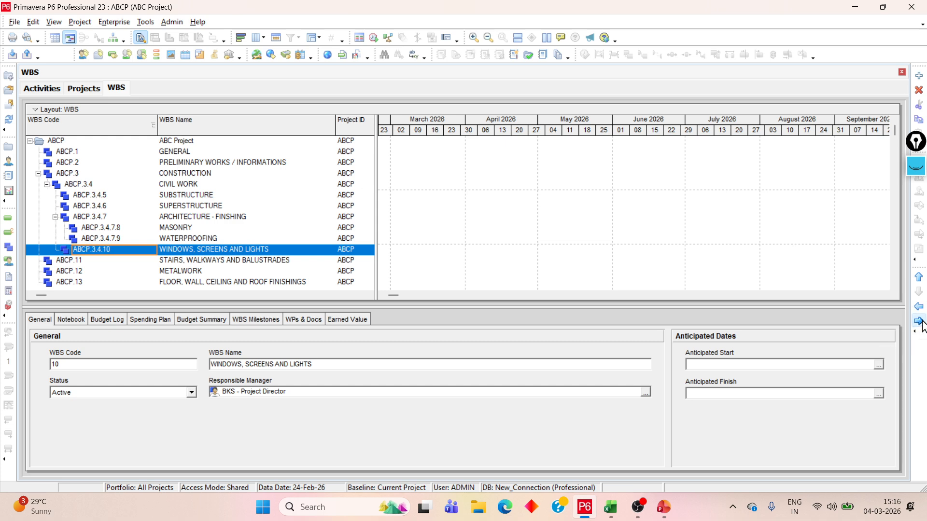
{"action": "left_click", "coordinate": [920, 321]}
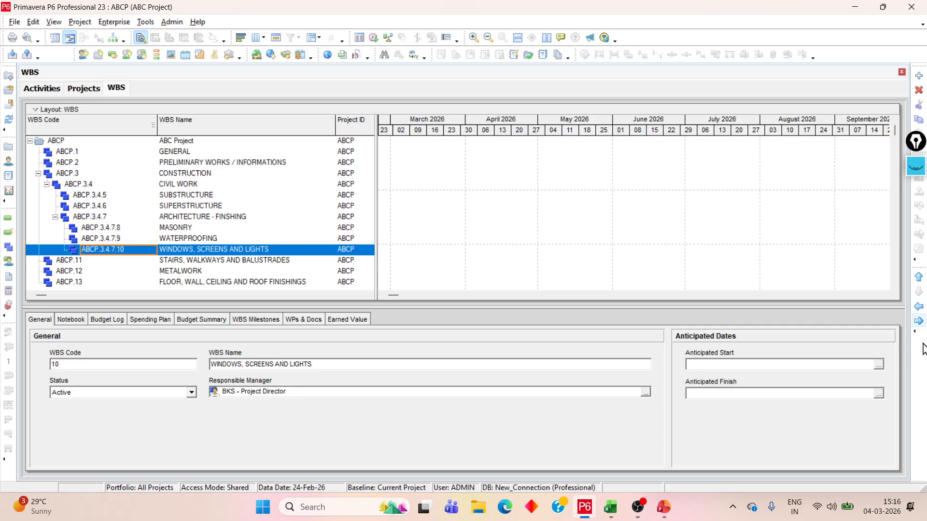
{"action": "left_click", "coordinate": [920, 321]}
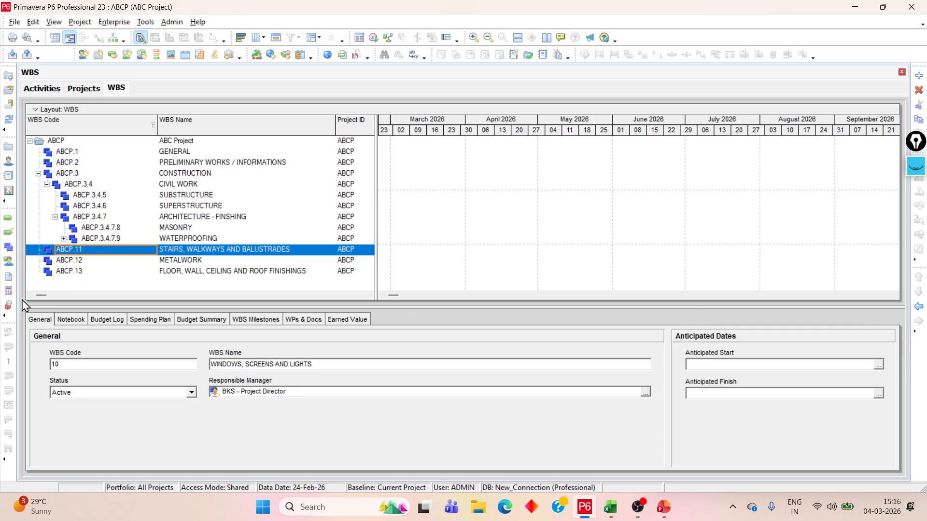
{"action": "left_click", "coordinate": [64, 238]}
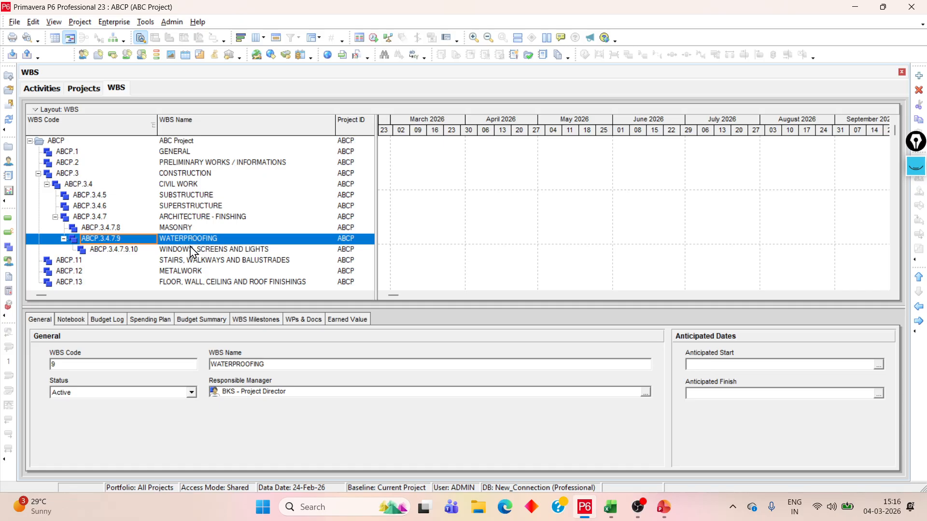
Compare the hierarchy levels of MASONRY, WATERPROOFING and WINDOWS, SCREENS AND LIGHTS in the WBS
{"action": "left_click", "coordinate": [187, 226]}
{"action": "left_click", "coordinate": [196, 239]}
{"action": "left_click", "coordinate": [200, 249]}
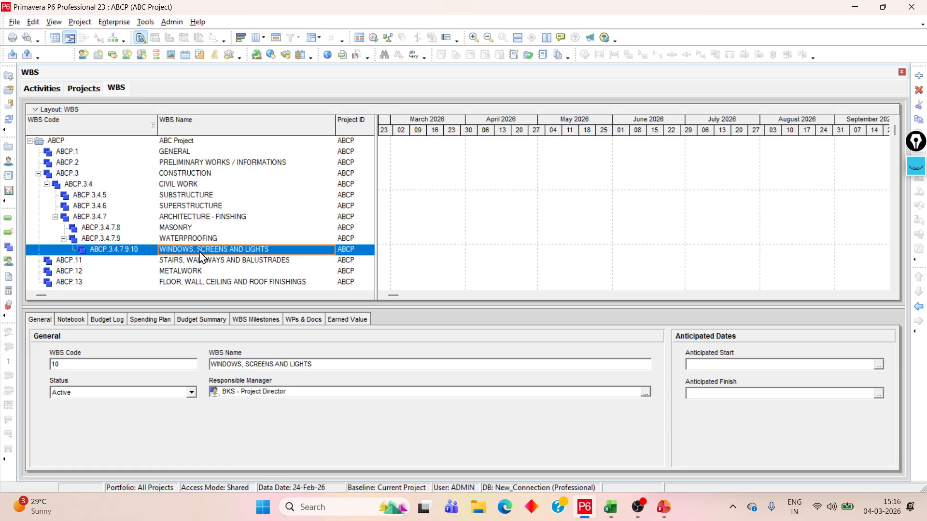
{"action": "left_click", "coordinate": [187, 228]}
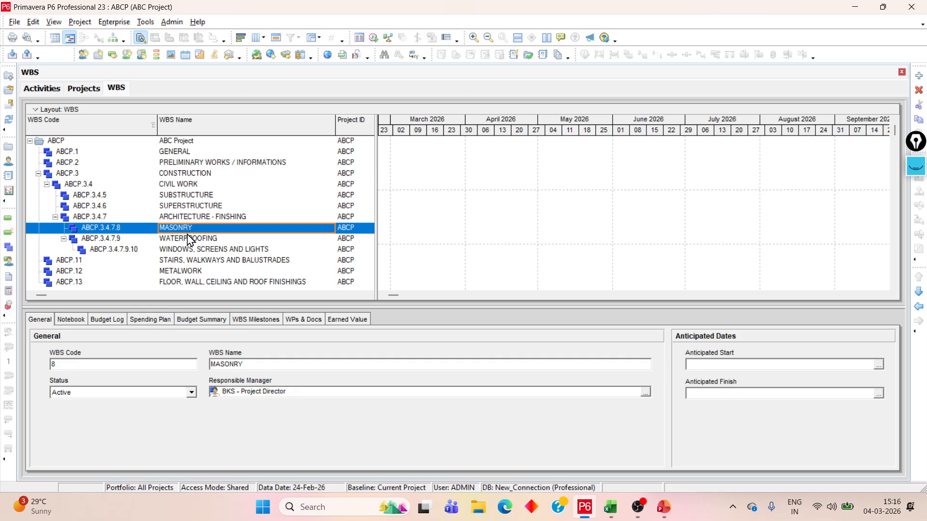
{"action": "left_click", "coordinate": [190, 239]}
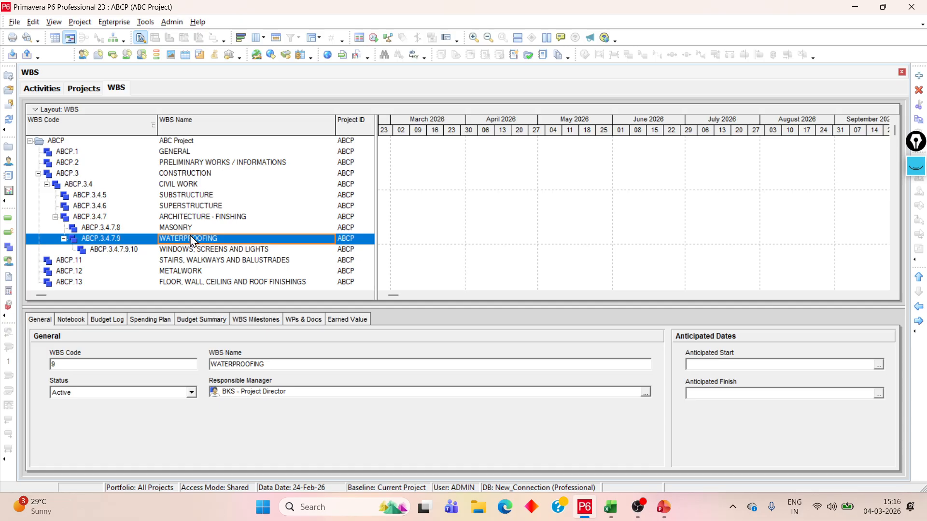
{"action": "left_click", "coordinate": [190, 230]}
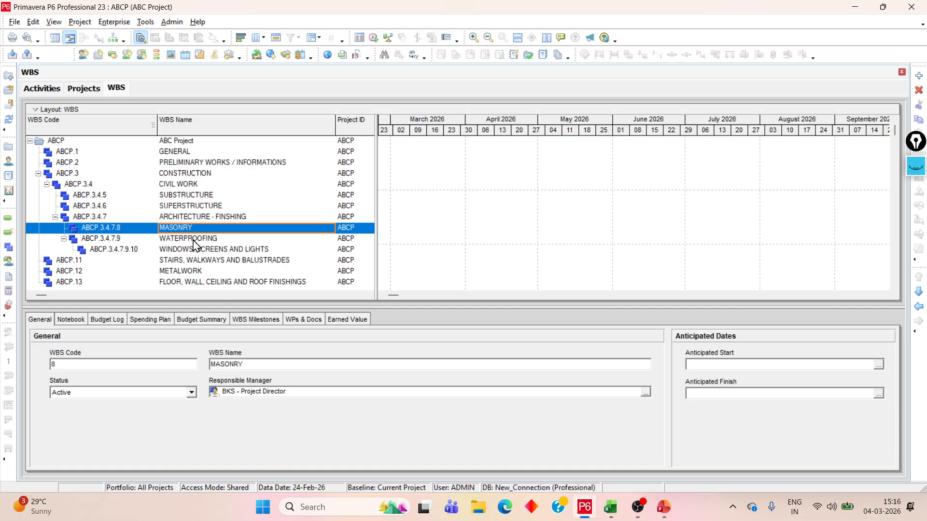
{"action": "left_click", "coordinate": [194, 241]}
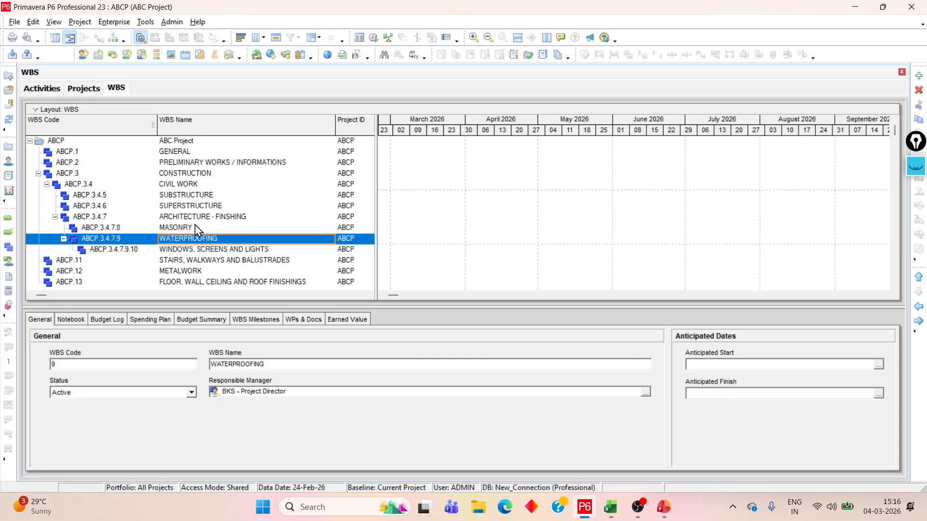
{"action": "left_click", "coordinate": [195, 227]}
{"action": "left_click", "coordinate": [203, 238]}
{"action": "left_click", "coordinate": [196, 229]}
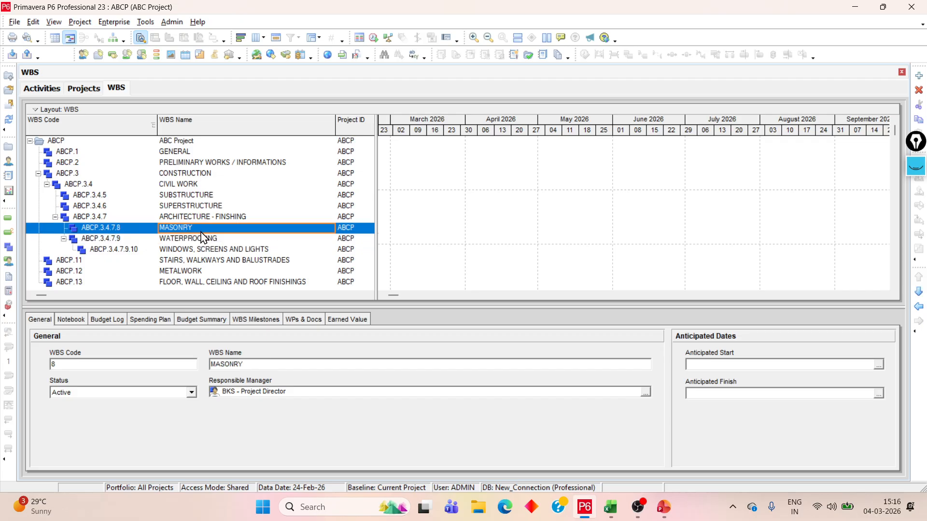
{"action": "left_click", "coordinate": [203, 239]}
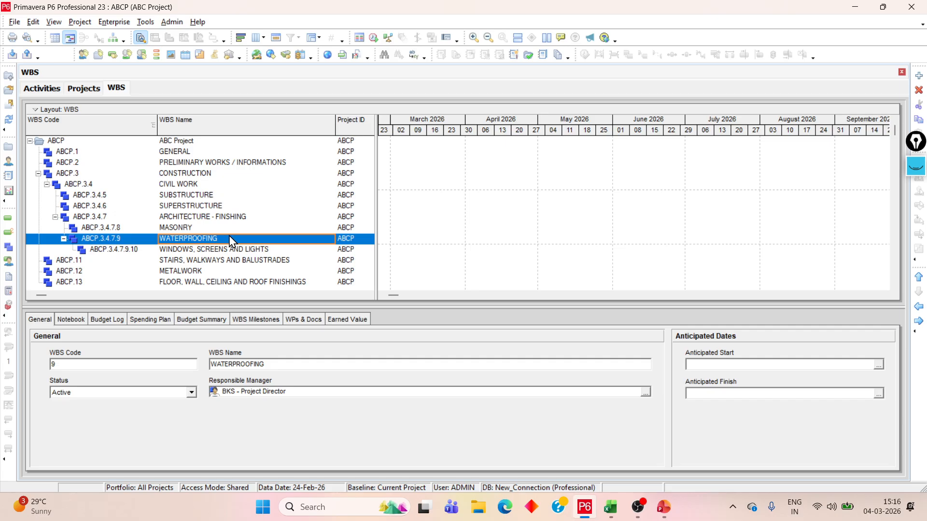
{"action": "left_click", "coordinate": [196, 228]}
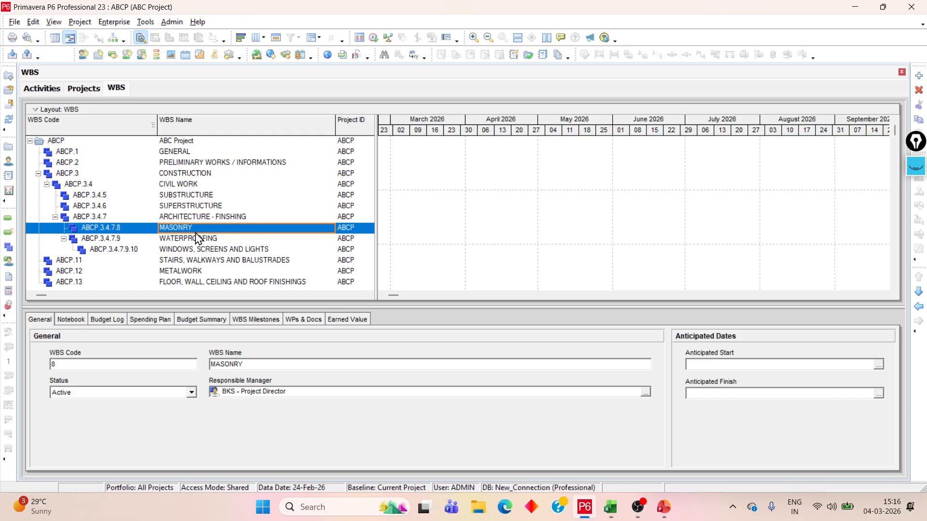
{"action": "left_click", "coordinate": [200, 239]}
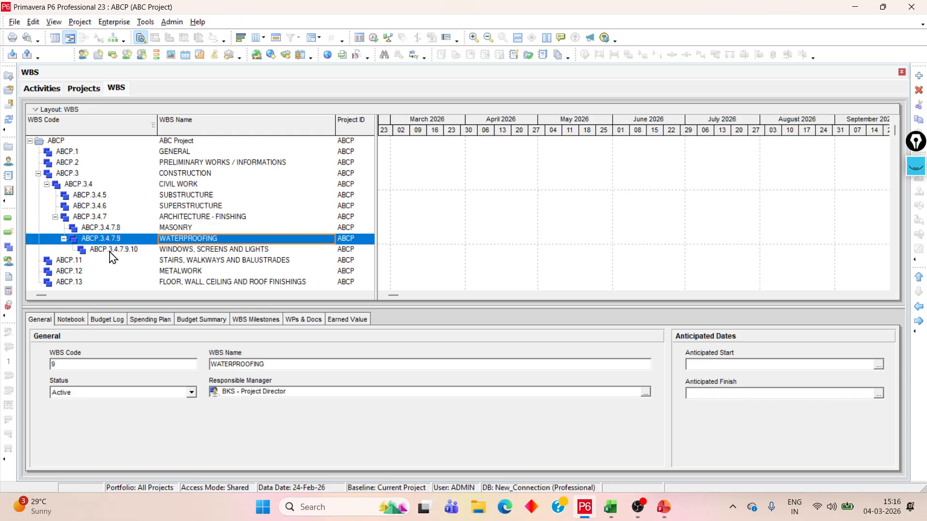
{"action": "left_click", "coordinate": [235, 249]}
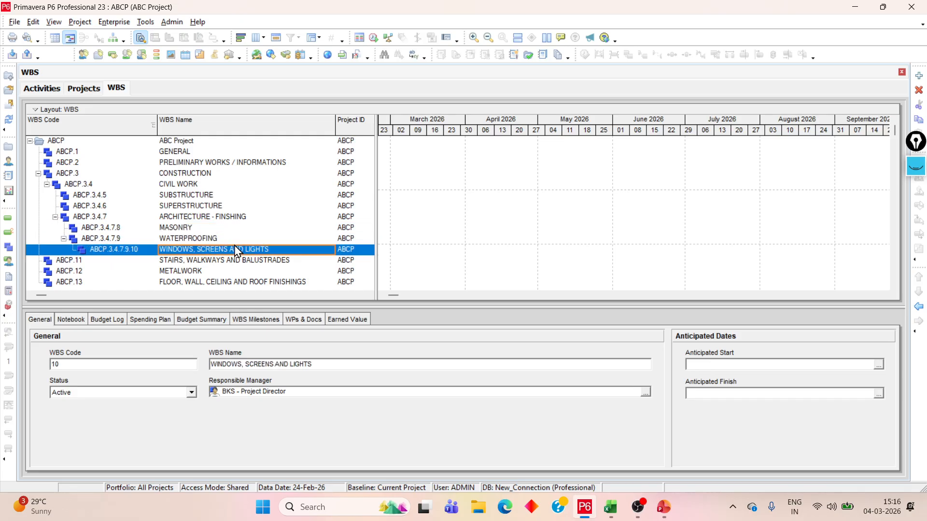
Nest STAIRS, WALKWAYS AND BALUSTRADES under WATERPROOFING, placed below WINDOWS, SCREENS AND LIGHTS
{"action": "left_click", "coordinate": [50, 262]}
{"action": "left_click", "coordinate": [920, 321]}
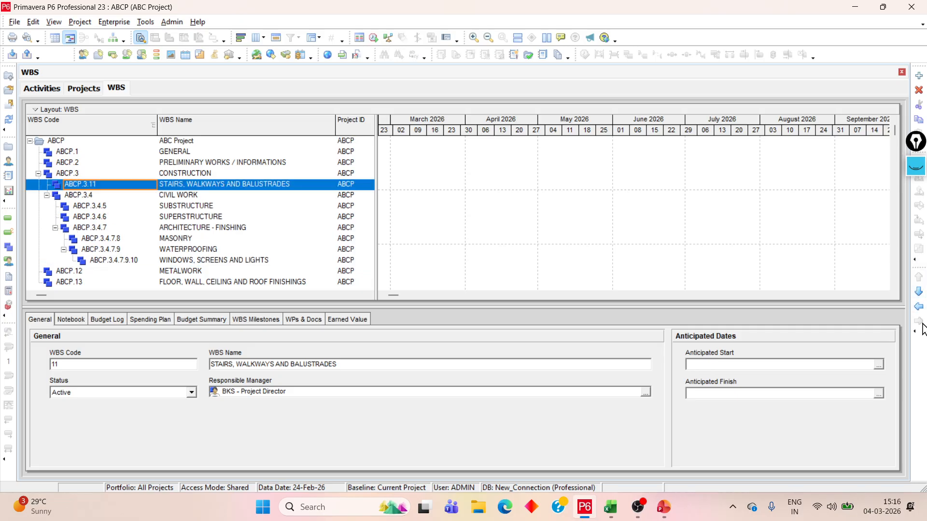
{"action": "left_click", "coordinate": [920, 292]}
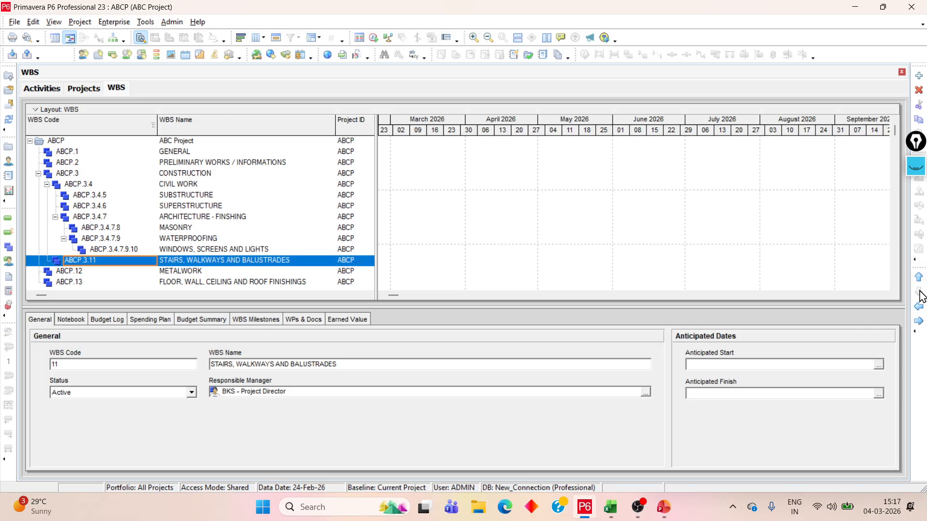
{"action": "left_click", "coordinate": [920, 322]}
{"action": "left_click", "coordinate": [919, 322]}
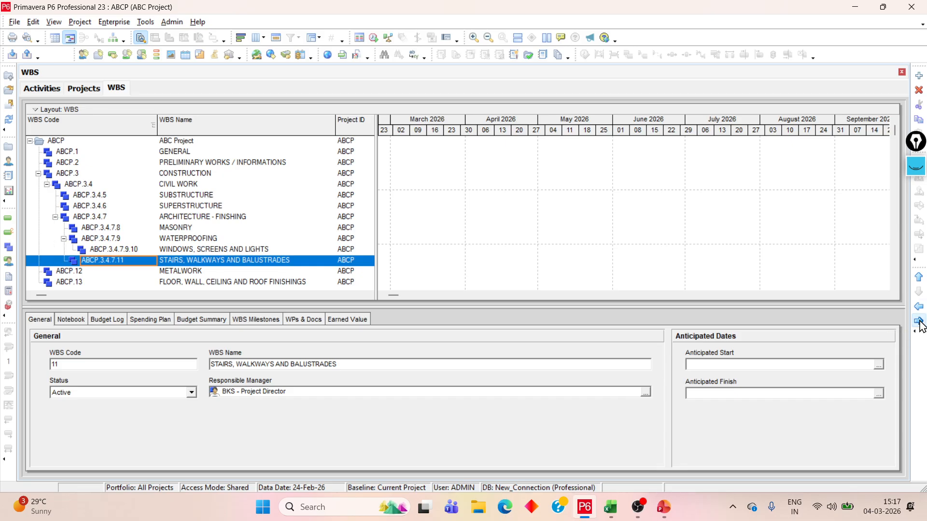
{"action": "left_click", "coordinate": [920, 322]}
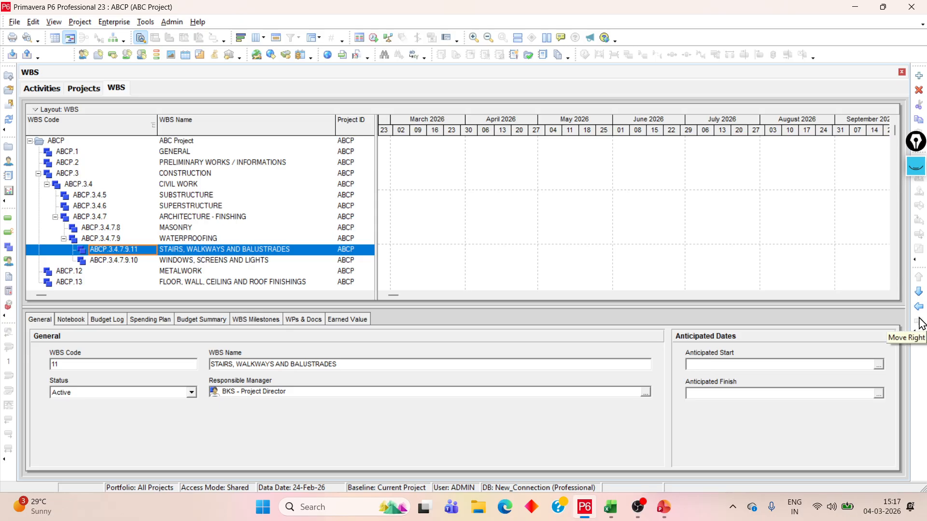
{"action": "left_click", "coordinate": [921, 295]}
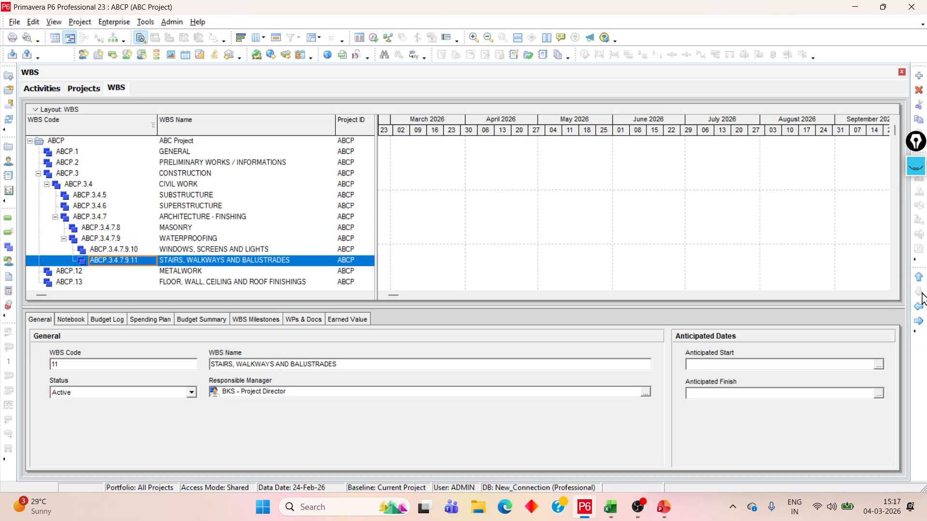
Nest METALWORK under WATERPROOFING, at the same level as STAIRS, WALKWAYS AND BALUSTRADES
{"action": "left_click", "coordinate": [82, 272]}
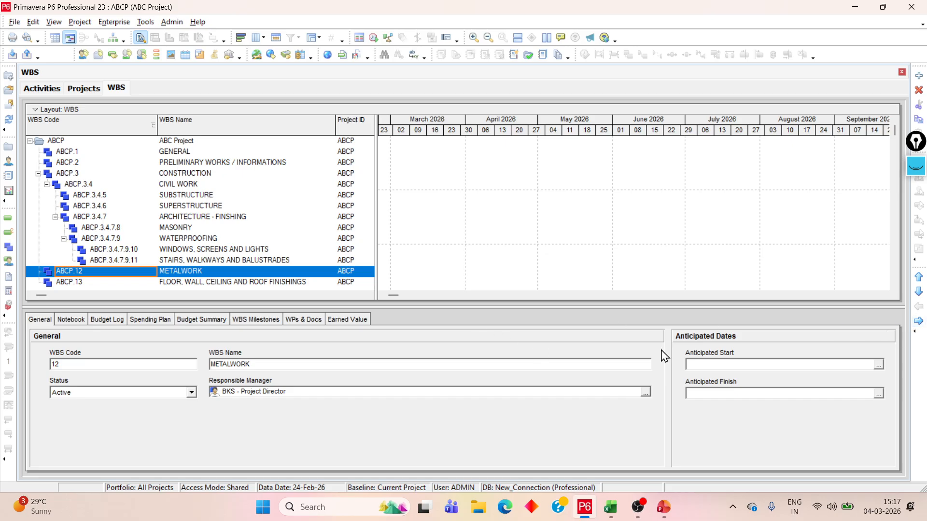
{"action": "left_click", "coordinate": [919, 321]}
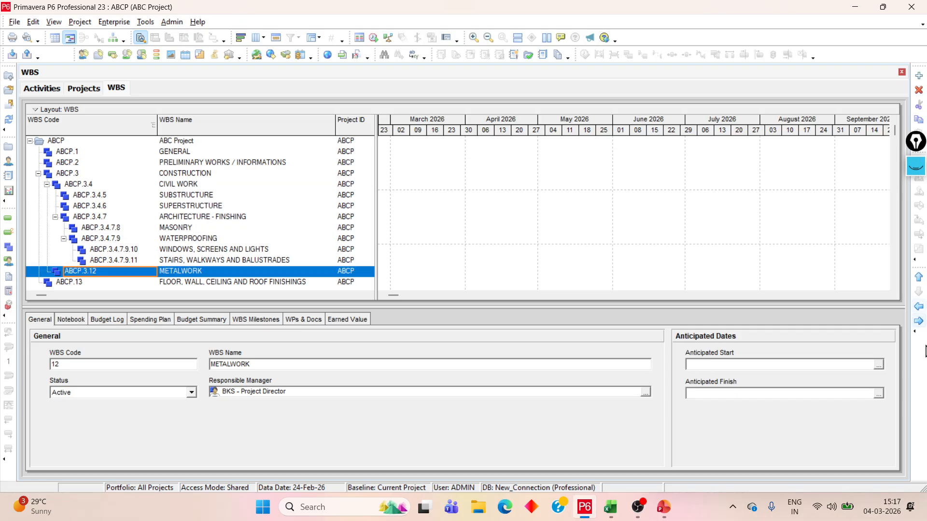
{"action": "left_click", "coordinate": [919, 322]}
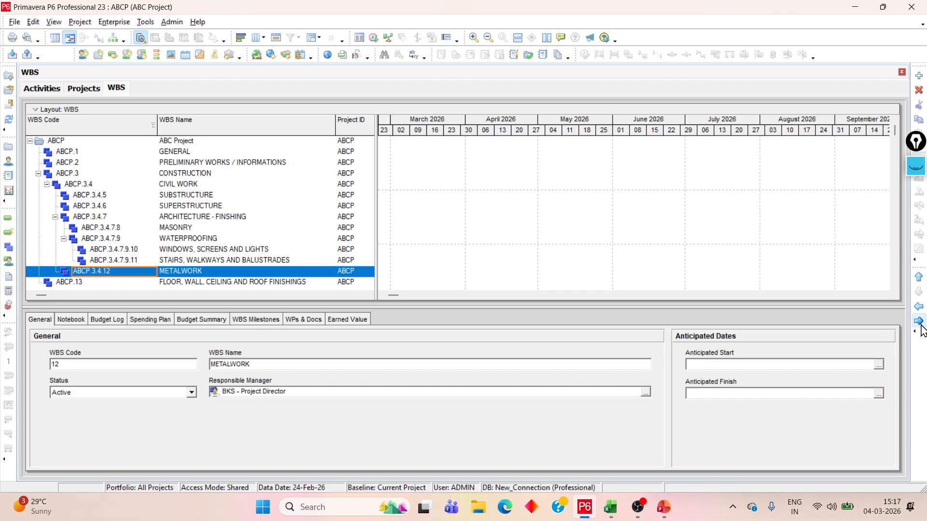
{"action": "left_click", "coordinate": [919, 322]}
{"action": "left_click", "coordinate": [919, 322]}
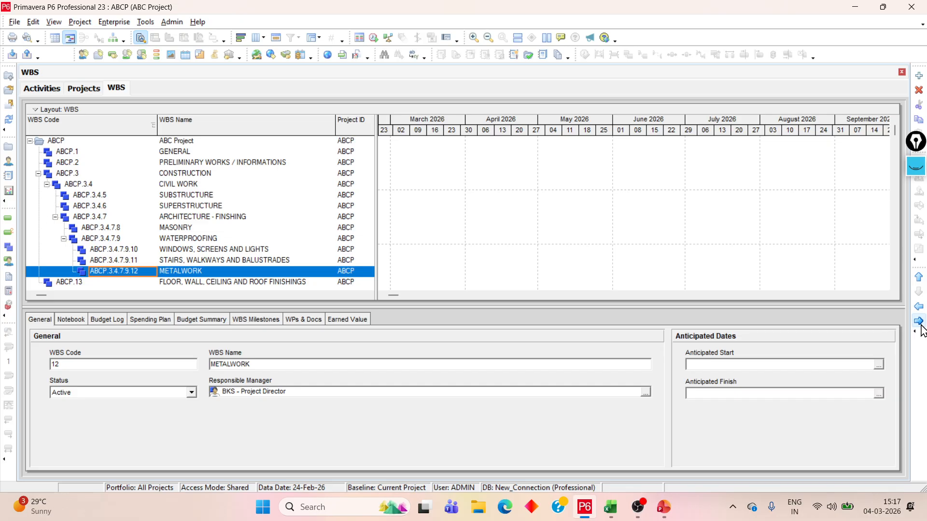
Nest FLOOR, WALL, CEILING AND ROOF FINISHINGS under WATERPROOFING, below METALWORK, and show the project's Activities view
{"action": "left_click", "coordinate": [109, 285]}
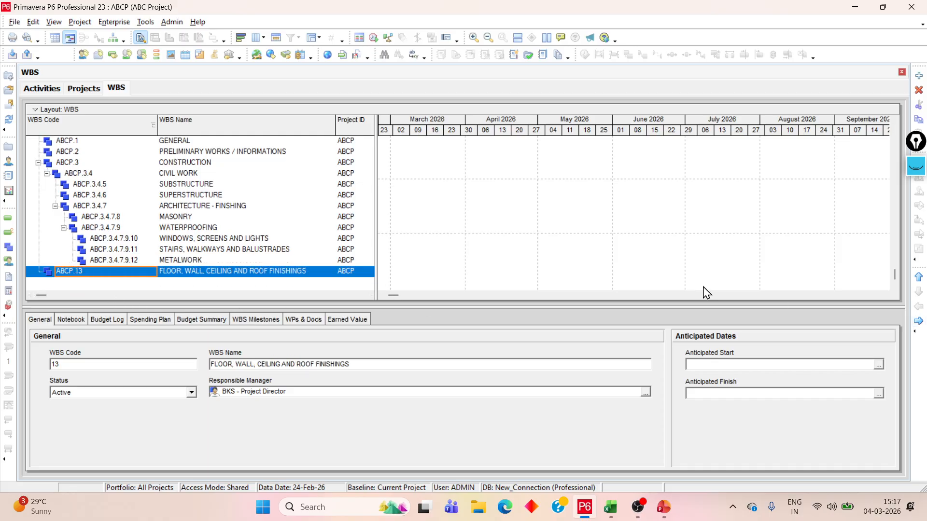
{"action": "left_click", "coordinate": [919, 323]}
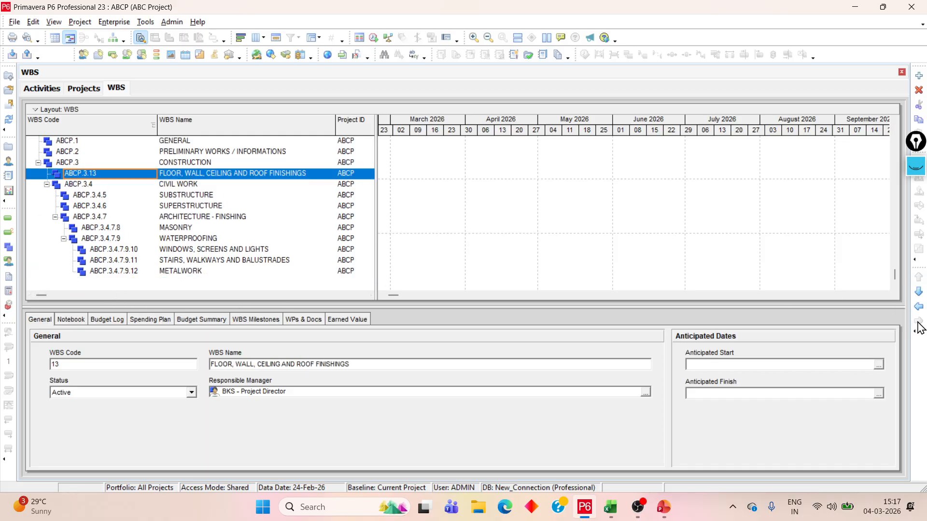
{"action": "left_click", "coordinate": [922, 298]}
{"action": "left_click", "coordinate": [919, 323]}
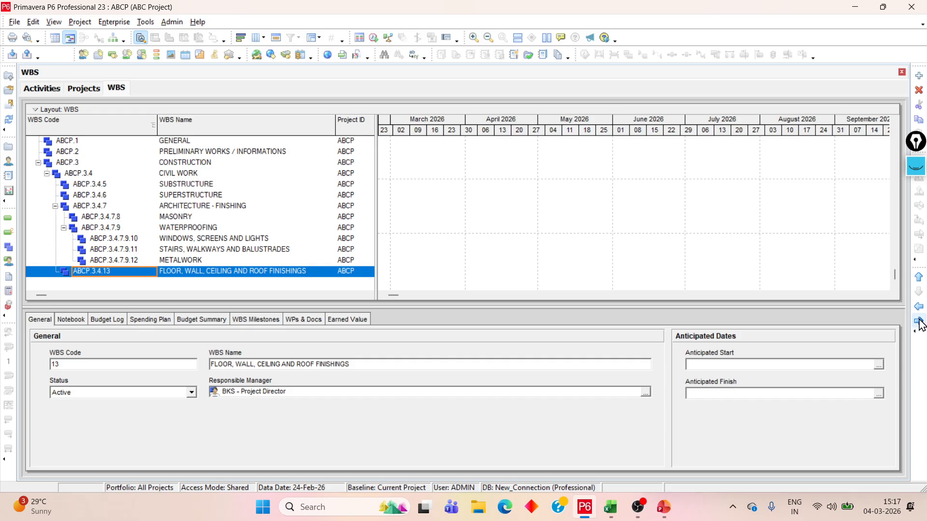
{"action": "left_click", "coordinate": [919, 322]}
{"action": "left_click", "coordinate": [920, 322]}
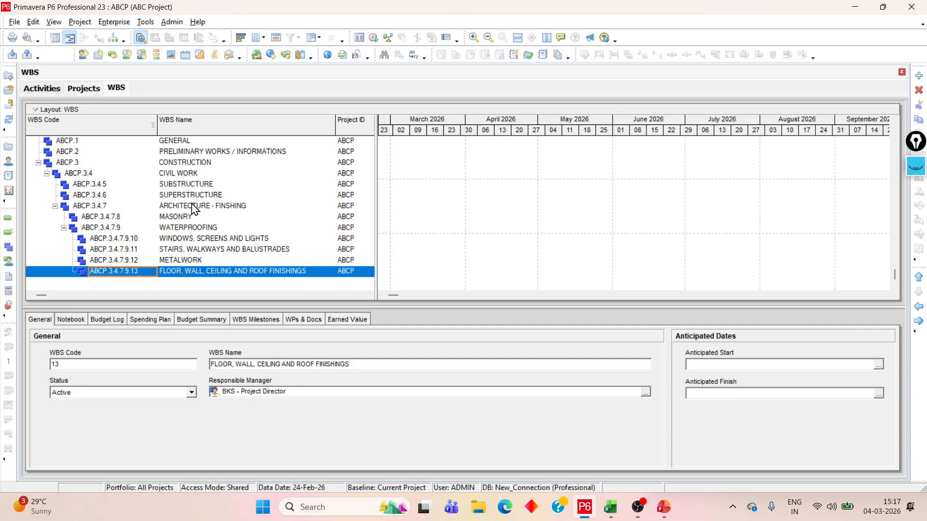
{"action": "left_click", "coordinate": [46, 90]}
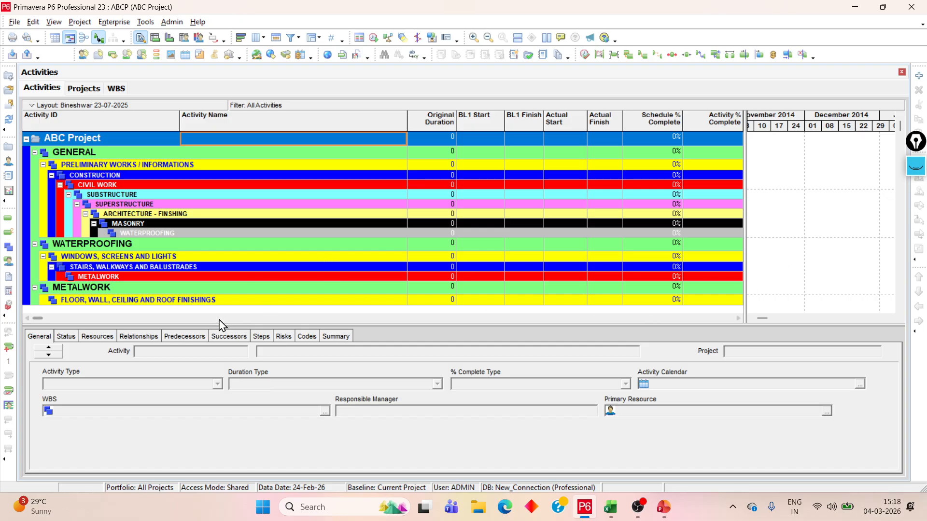
View the project list, then examine the WBS hierarchy from CONSTRUCTION down to FLOOR, WALL, CEILING AND ROOF FINISHINGS
{"action": "left_click", "coordinate": [80, 89]}
{"action": "scroll", "coordinate": [159, 266], "scroll_direction": "down", "scroll_amount": 5}
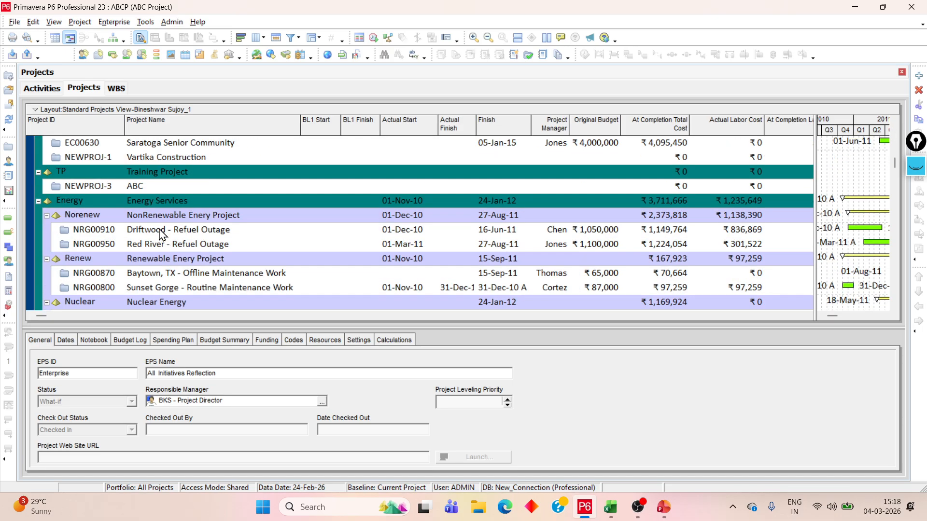
{"action": "left_click", "coordinate": [116, 89]}
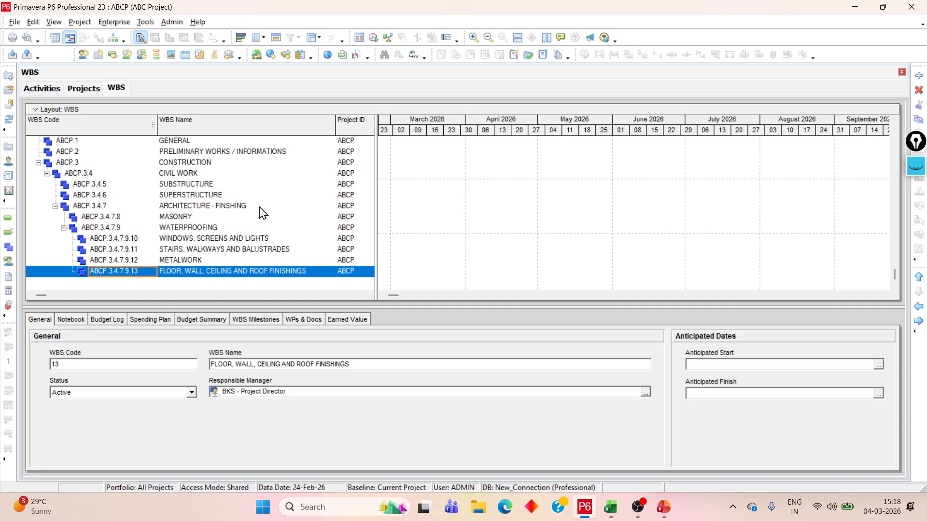
{"action": "left_click", "coordinate": [193, 162]}
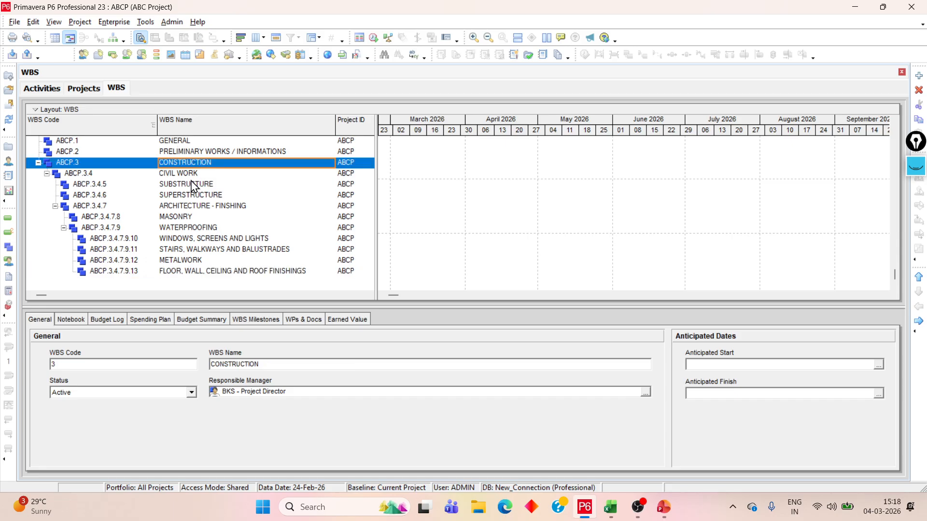
{"action": "left_click", "coordinate": [193, 195]}
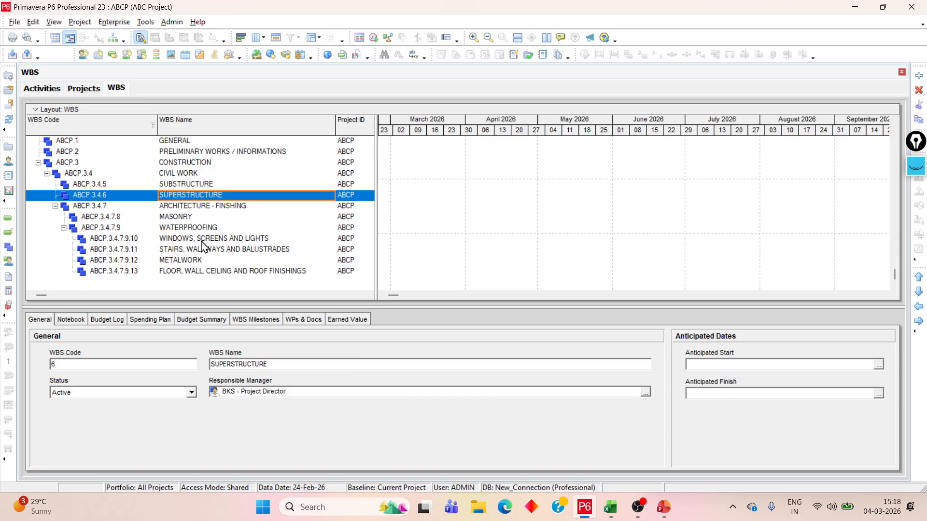
{"action": "left_click", "coordinate": [184, 261]}
{"action": "left_click", "coordinate": [192, 272]}
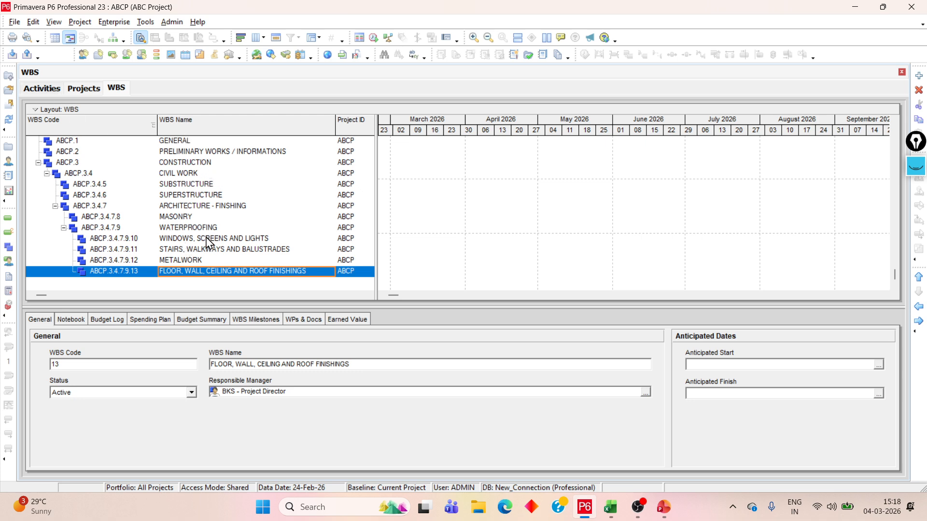
Show the Activities view and enlarge the activity table by shrinking the activity details area
{"action": "left_click", "coordinate": [39, 90]}
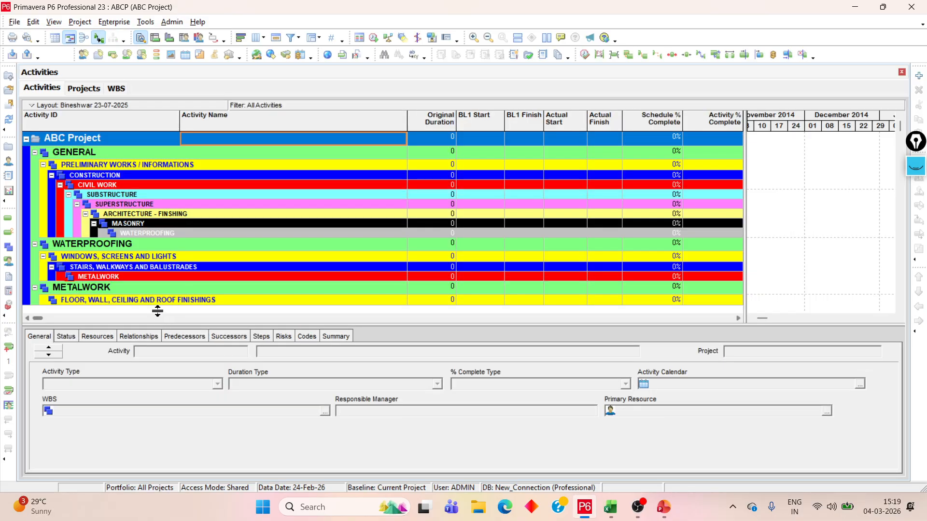
{"action": "left_click_drag", "start_coordinate": [155, 310], "coordinate": [155, 312]}
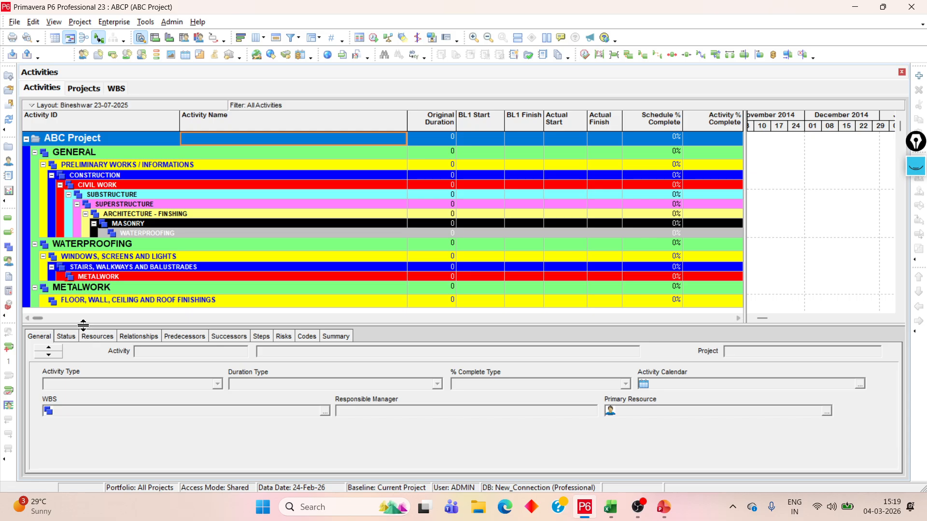
{"action": "left_click_drag", "start_coordinate": [83, 326], "coordinate": [85, 346]}
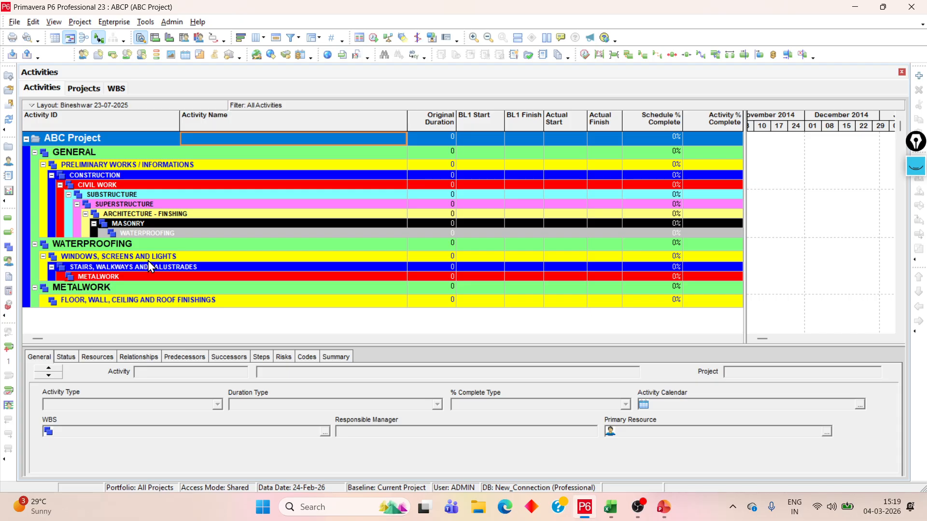
{"action": "left_click", "coordinate": [139, 213]}
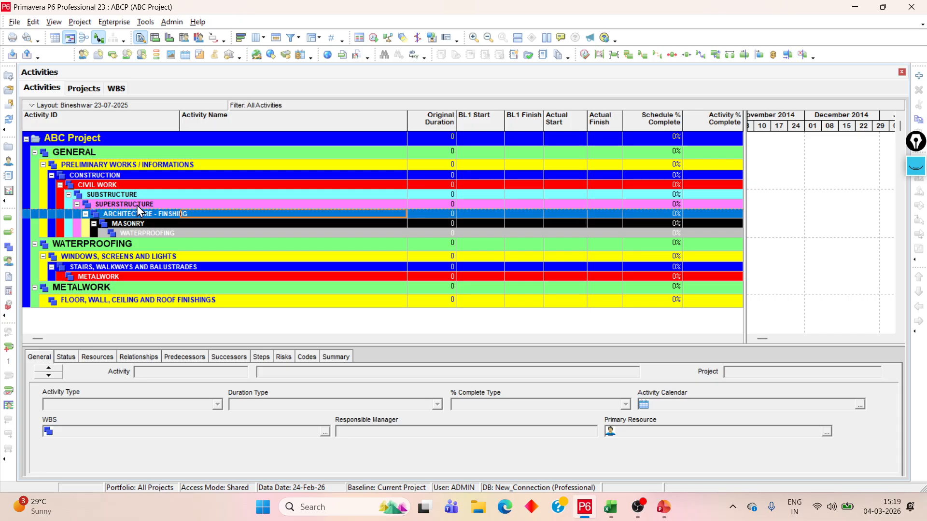
Check the levels of ARCHITECTURE - FINSHING and SUPERSTRUCTURE in the WBS view
{"action": "left_click", "coordinate": [83, 88]}
{"action": "left_click", "coordinate": [116, 88]}
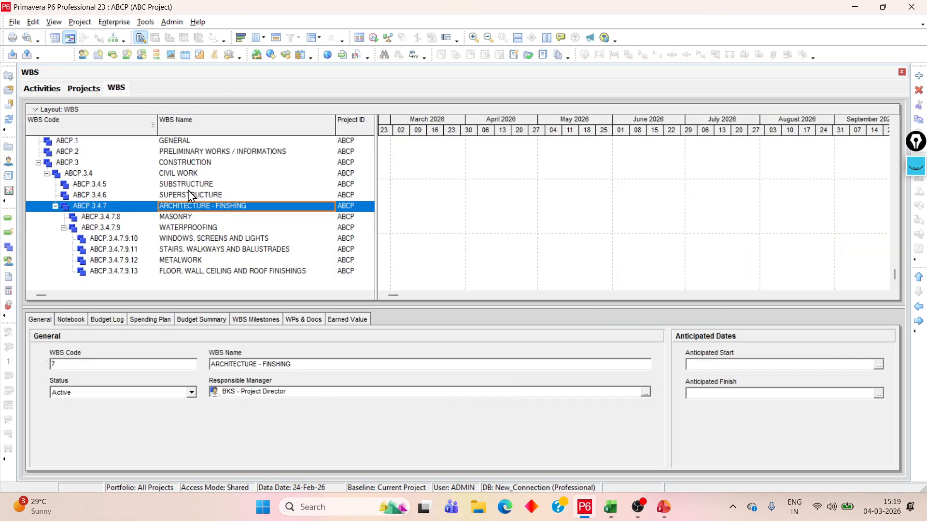
{"action": "left_click", "coordinate": [68, 196]}
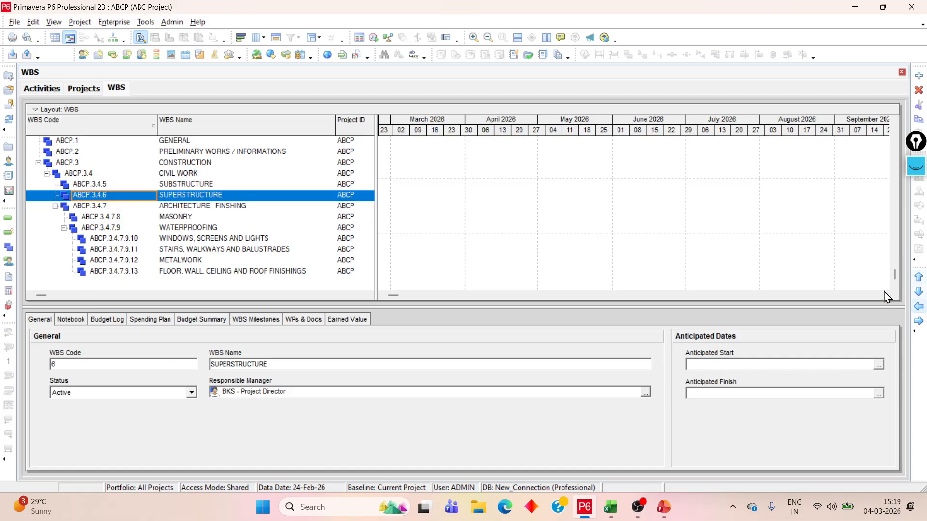
Return to the Activities view and refresh its data to apply the current WBS hierarchy
{"action": "left_click", "coordinate": [15, 21]}
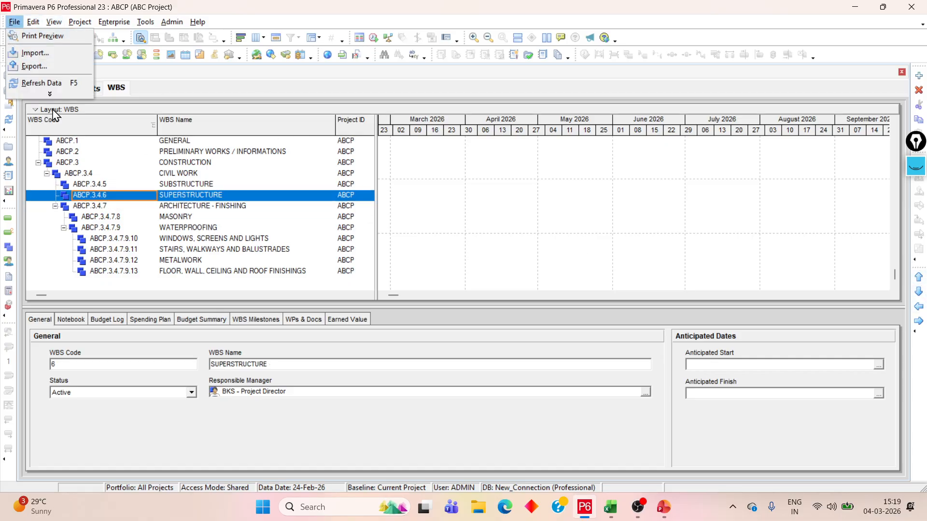
{"action": "left_click", "coordinate": [249, 88]}
{"action": "left_click", "coordinate": [35, 89]}
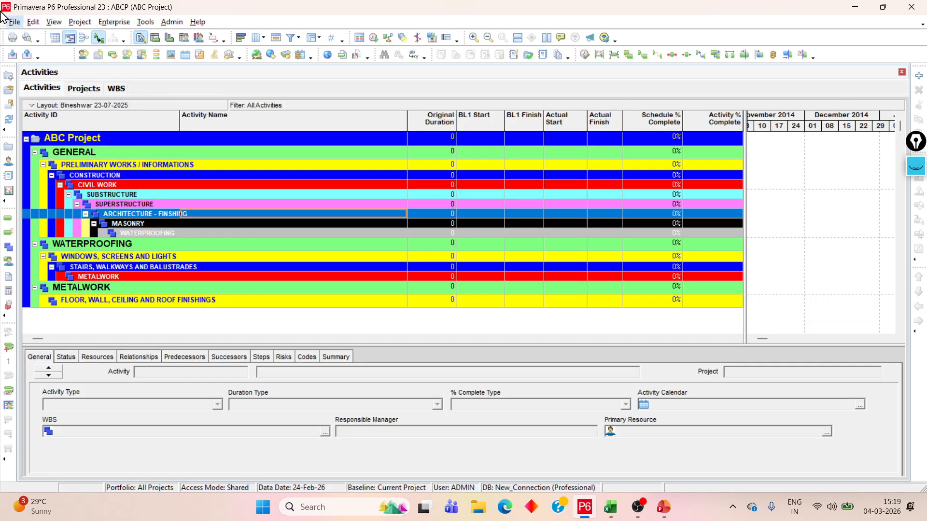
{"action": "left_click", "coordinate": [13, 21]}
{"action": "left_click", "coordinate": [45, 80]}
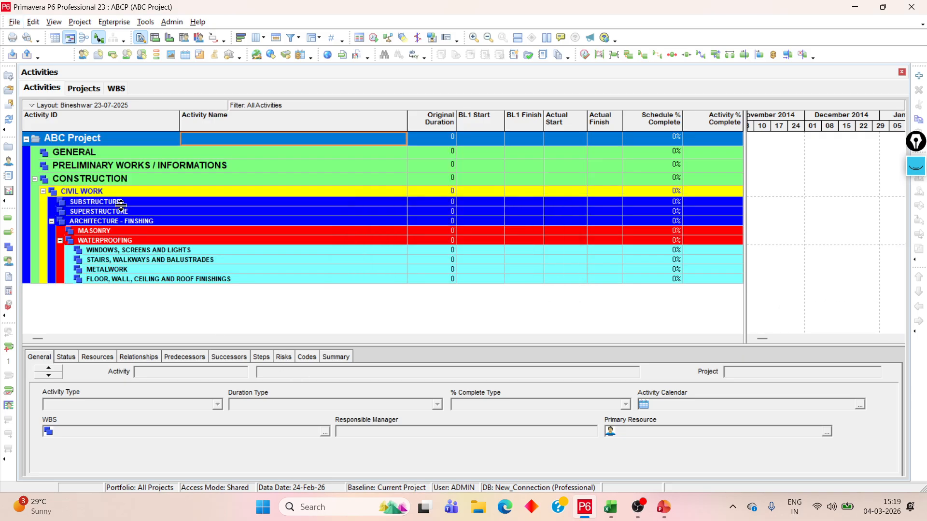
Examine the refreshed levels of GENERAL, PRELIMINARY WORKS / INFORMATIONS, CONSTRUCTION and CIVIL WORK in the Activities view
{"action": "left_click", "coordinate": [91, 152]}
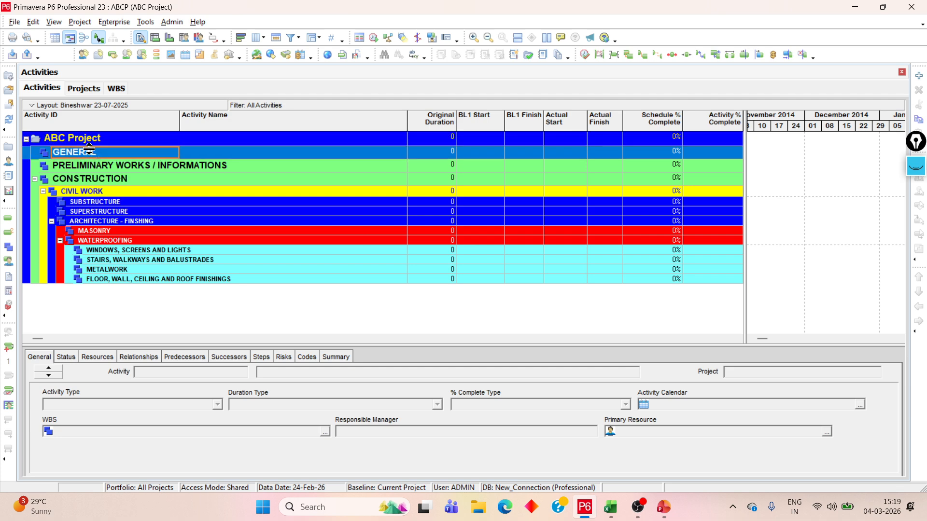
{"action": "left_click", "coordinate": [95, 169]}
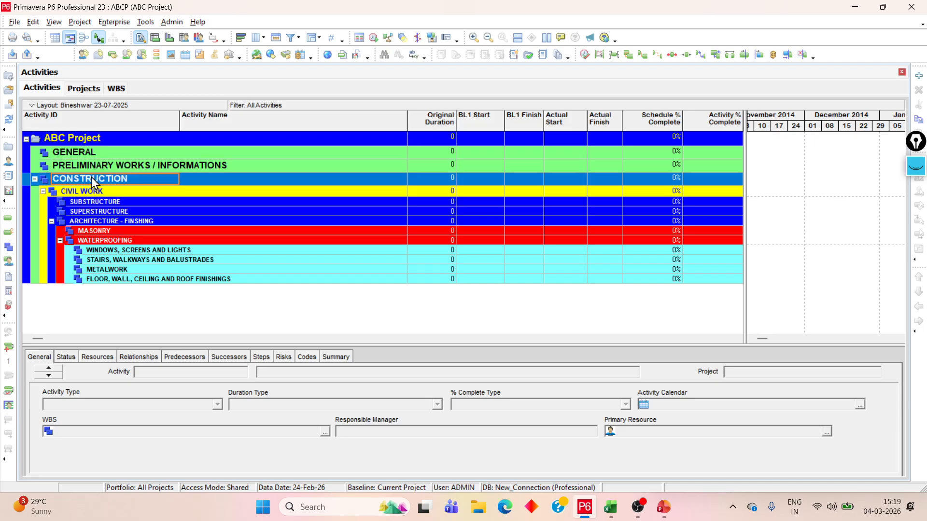
{"action": "left_click", "coordinate": [100, 192]}
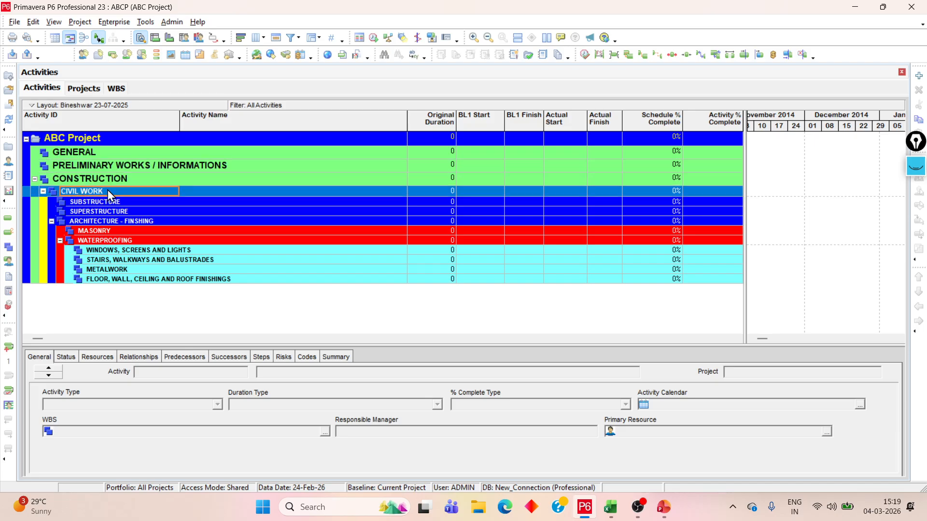
{"action": "left_click", "coordinate": [109, 179]}
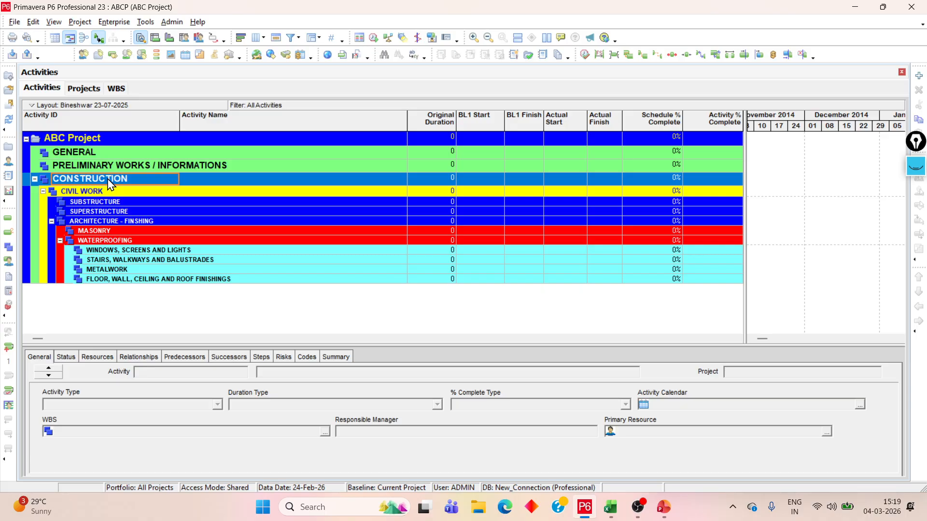
{"action": "left_click", "coordinate": [100, 192]}
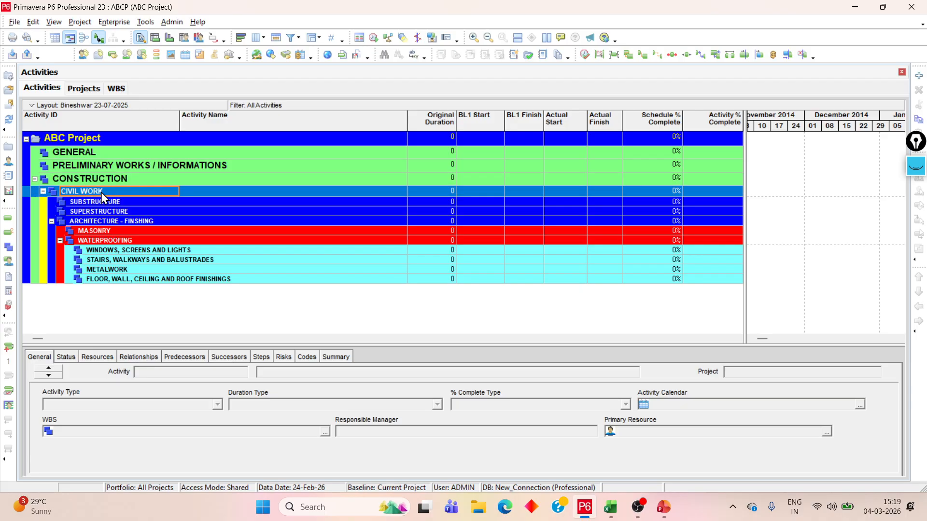
{"action": "left_click", "coordinate": [107, 202]}
{"action": "left_click", "coordinate": [112, 212]}
{"action": "left_click", "coordinate": [114, 221]}
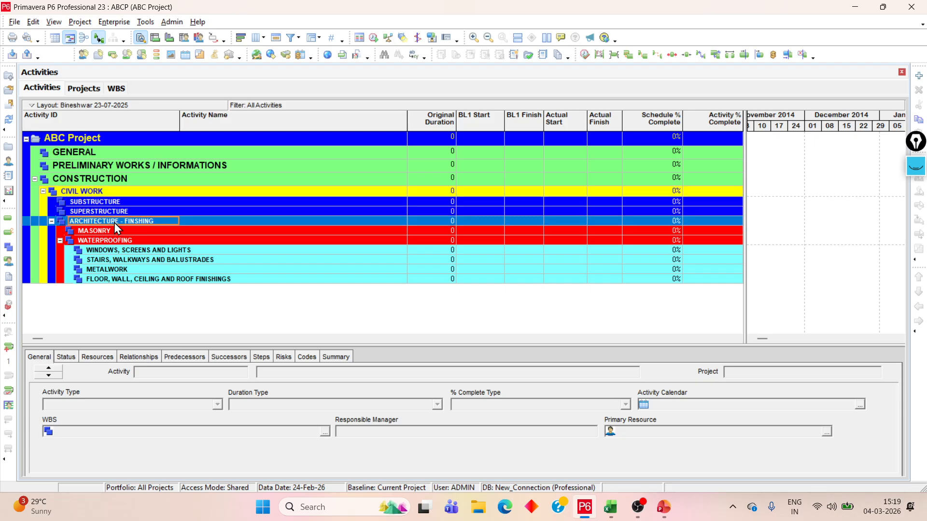
{"action": "left_click", "coordinate": [105, 192]}
{"action": "left_click", "coordinate": [103, 178]}
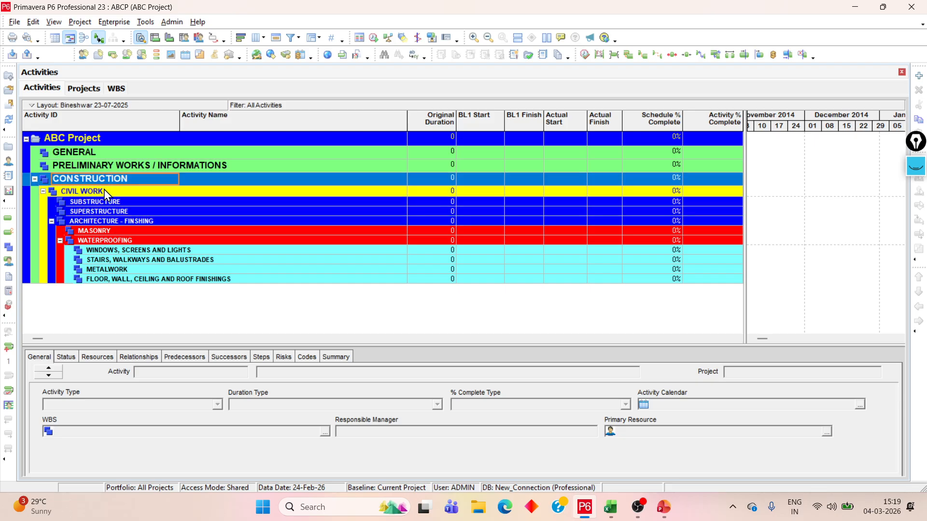
Examine the elements nested under CIVIL WORK, including ARCHITECTURE - FINSHING, WATERPROOFING and STAIRS, WALKWAYS AND BALUSTRADES
{"action": "left_click", "coordinate": [103, 190]}
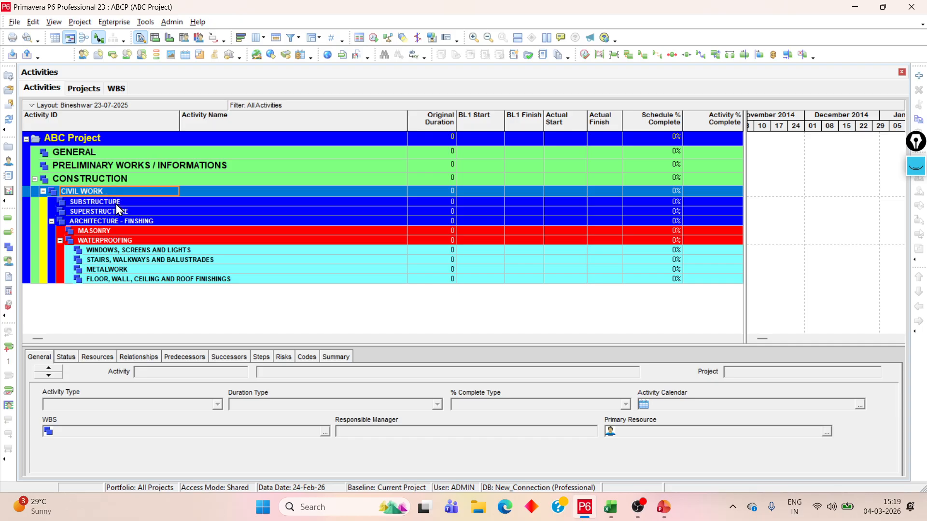
{"action": "left_click", "coordinate": [115, 201]}
{"action": "left_click", "coordinate": [120, 211]}
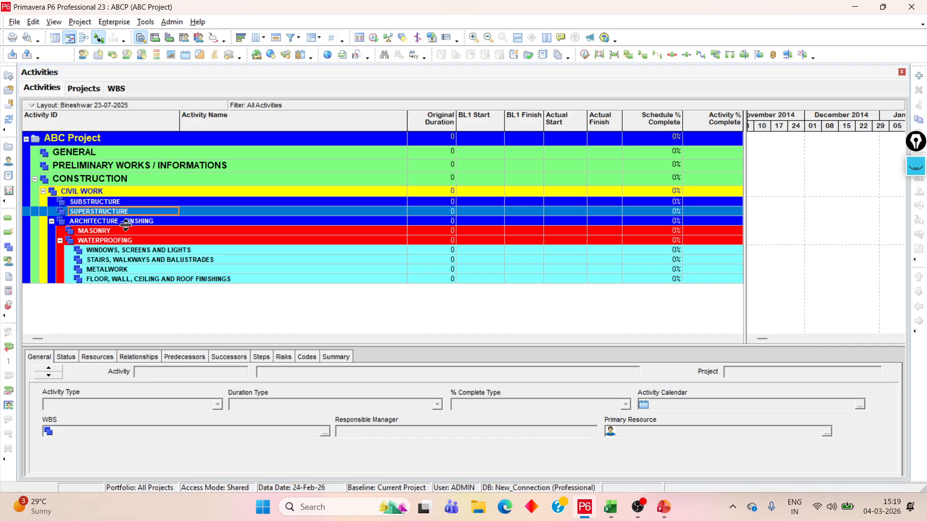
{"action": "left_click", "coordinate": [125, 221]}
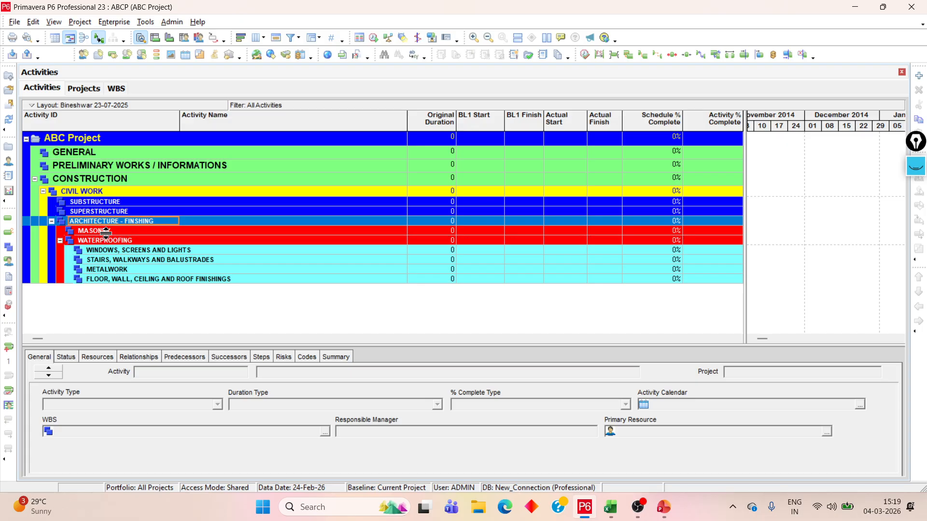
{"action": "left_click", "coordinate": [115, 242]}
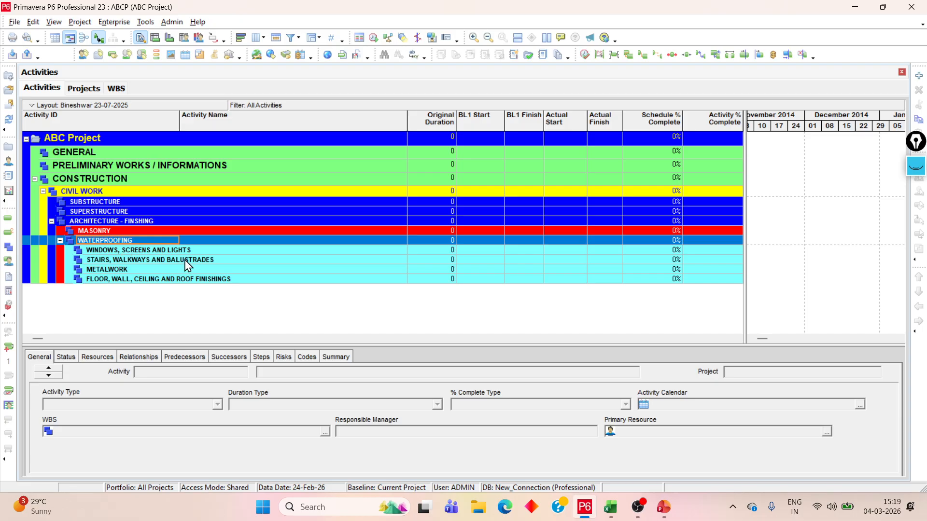
{"action": "left_click", "coordinate": [145, 263]}
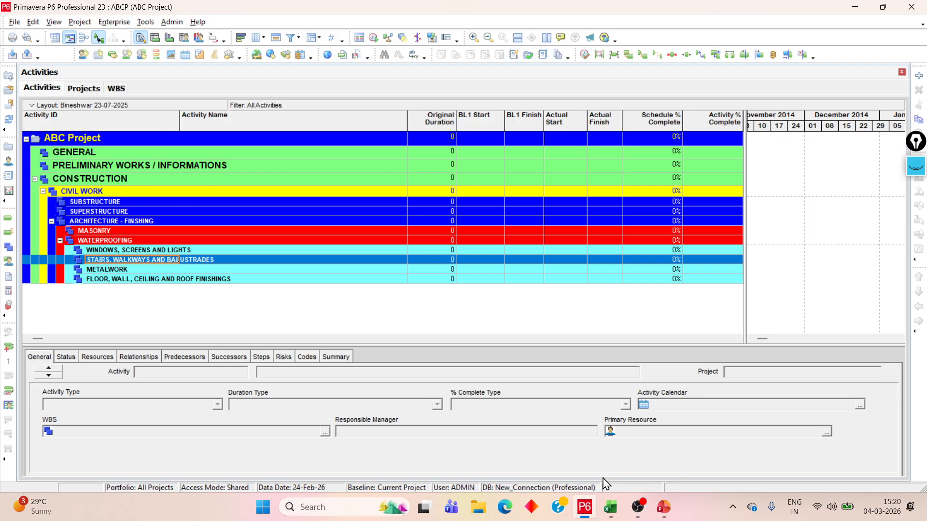
Switch to the Bill No 4-3BR Villas workbook in Excel and read the substructure heading and note on the Bill 4- Struc sheet
{"action": "left_click", "coordinate": [611, 507]}
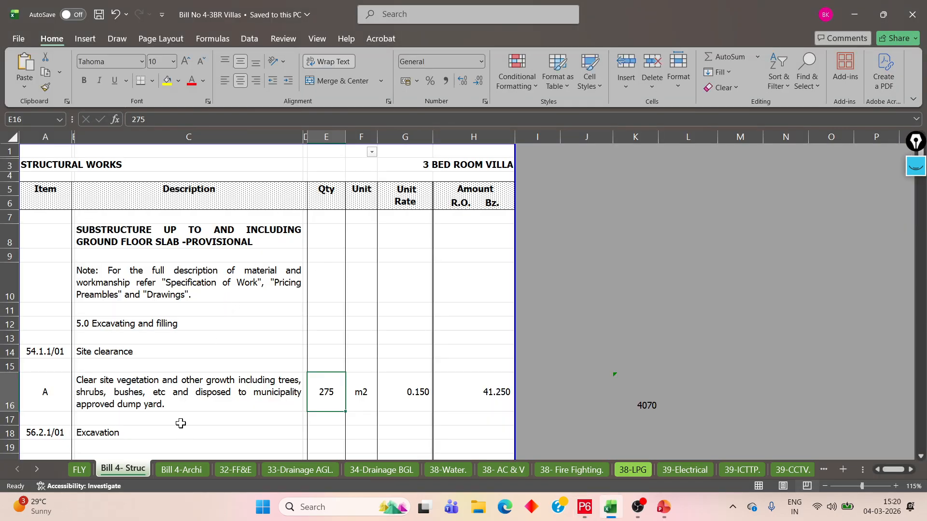
{"action": "left_click", "coordinate": [199, 258]}
{"action": "scroll", "coordinate": [223, 286], "scroll_direction": "down", "scroll_amount": 5}
{"action": "scroll", "coordinate": [224, 286], "scroll_direction": "up", "scroll_amount": 5}
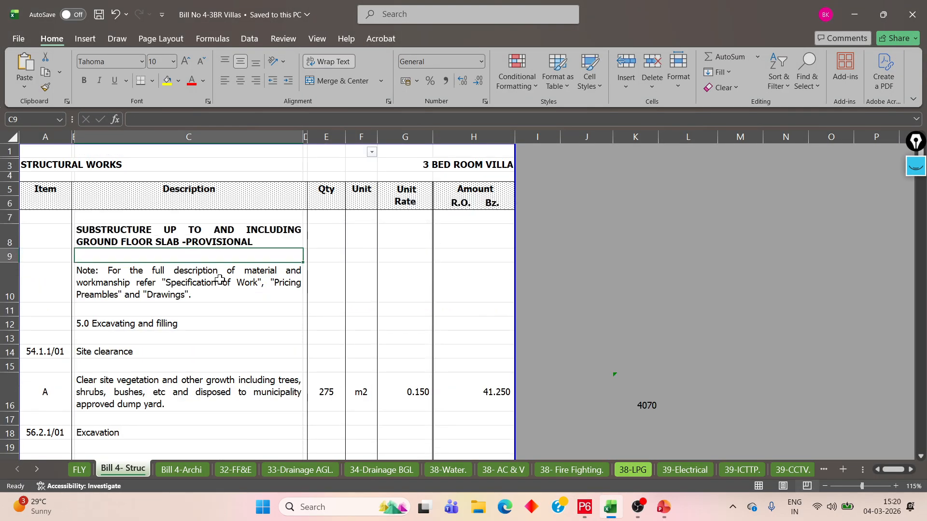
{"action": "left_click", "coordinate": [174, 242]}
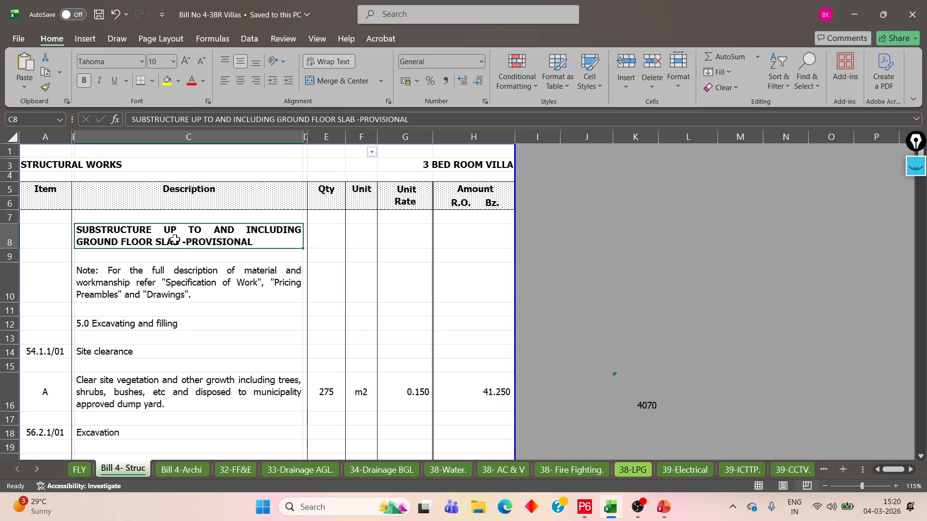
{"action": "left_click", "coordinate": [227, 291]}
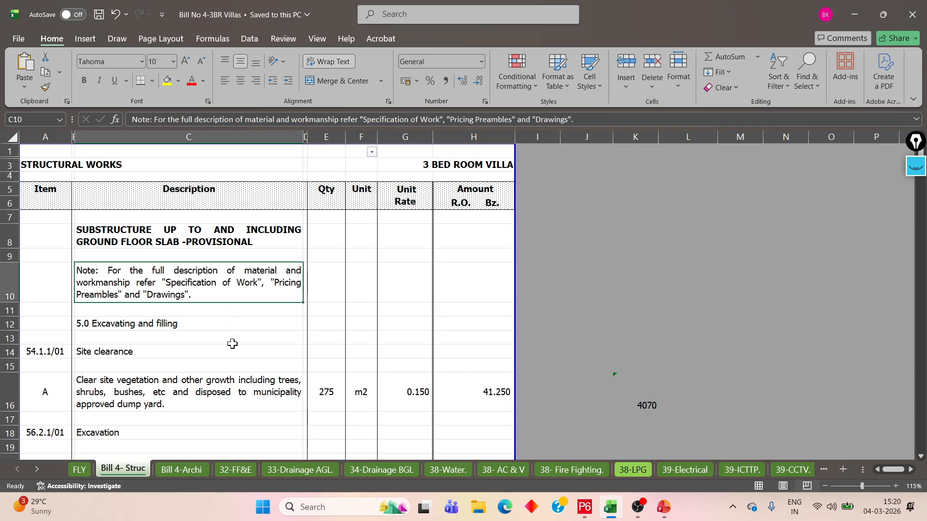
{"action": "scroll", "coordinate": [232, 344], "scroll_direction": "down", "scroll_amount": 20}
{"action": "scroll", "coordinate": [234, 336], "scroll_direction": "up", "scroll_amount": 20}
{"action": "left_click", "coordinate": [138, 248]}
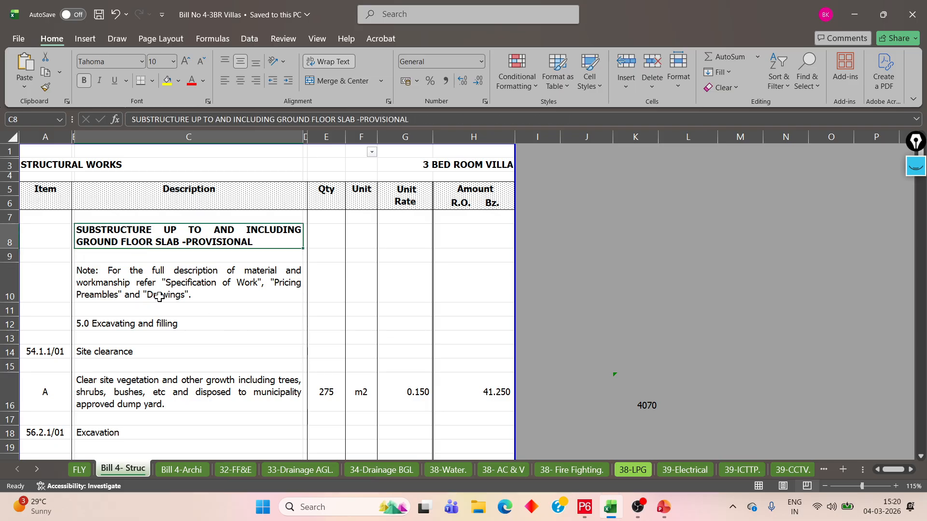
{"action": "left_click", "coordinate": [161, 287]}
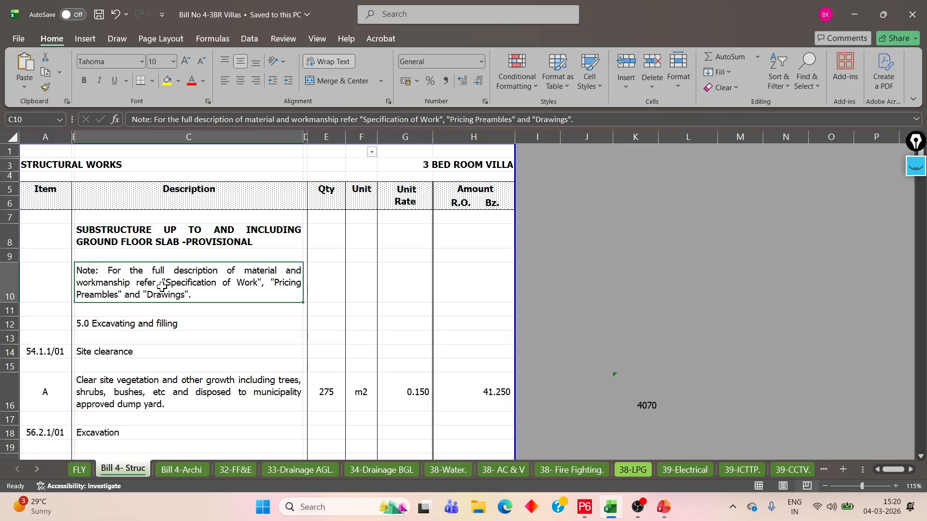
{"action": "double_click", "coordinate": [129, 231]}
{"action": "left_click_drag", "start_coordinate": [152, 229], "coordinate": [73, 231]}
Review the bill items under 5.0 Excavating and filling, through to the page's collection total
{"action": "left_click", "coordinate": [175, 323]}
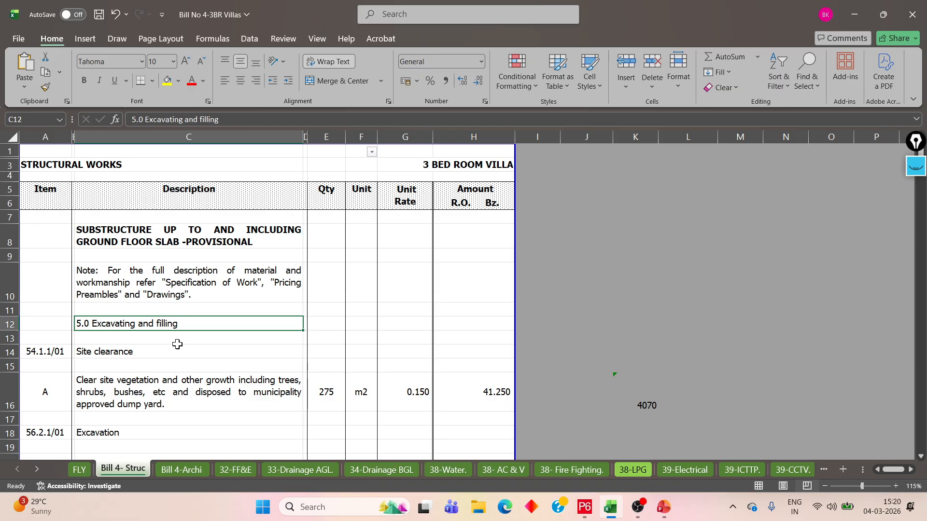
{"action": "scroll", "coordinate": [177, 344], "scroll_direction": "down", "scroll_amount": 5}
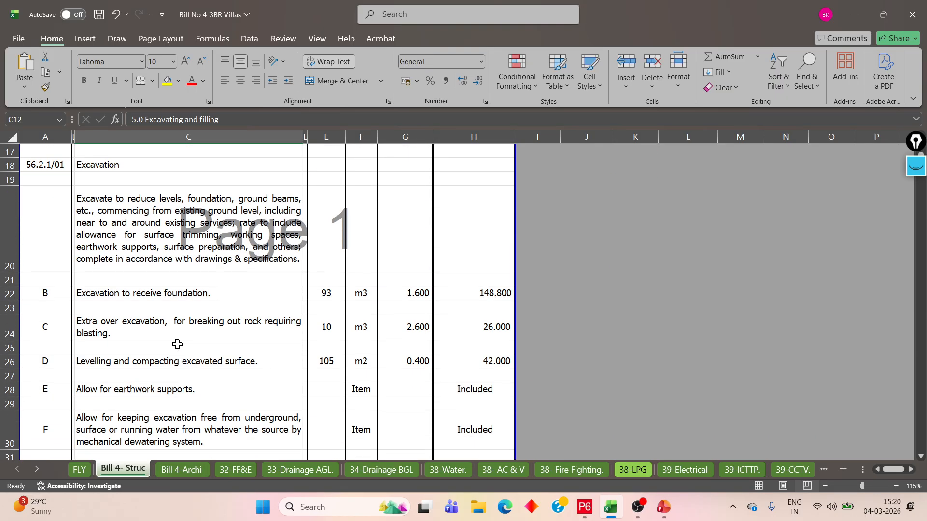
{"action": "scroll", "coordinate": [177, 344], "scroll_direction": "down", "scroll_amount": 3}
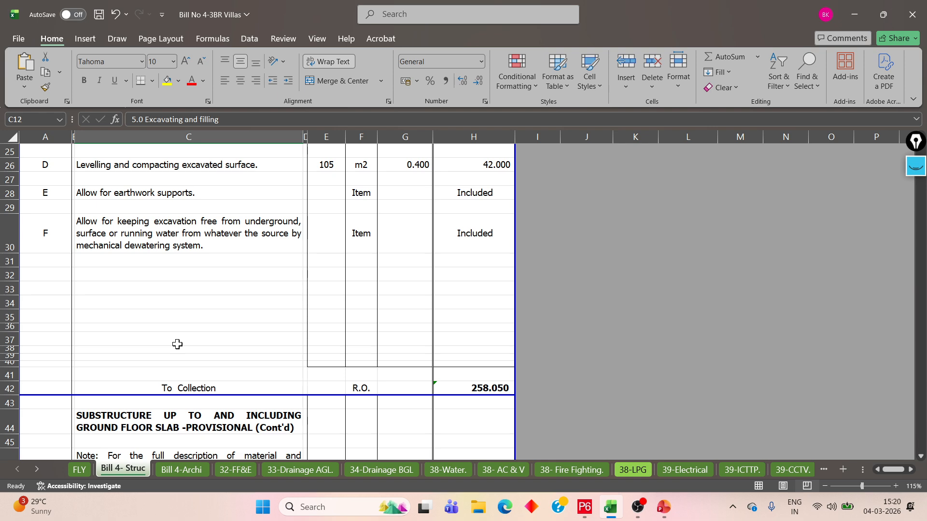
Review the Bill 4- Struc substructure items, from excavation and disposal through in-situ concrete, formwork, masonry and membranes to the collection page
{"action": "scroll", "coordinate": [177, 344], "scroll_direction": "up", "scroll_amount": 8}
{"action": "scroll", "coordinate": [176, 343], "scroll_direction": "down", "scroll_amount": 3}
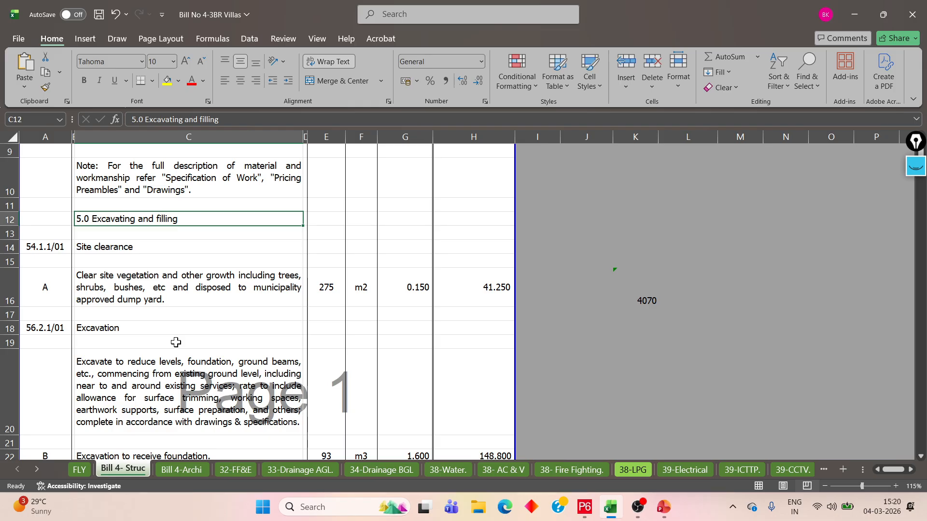
{"action": "scroll", "coordinate": [176, 343], "scroll_direction": "down", "scroll_amount": 8}
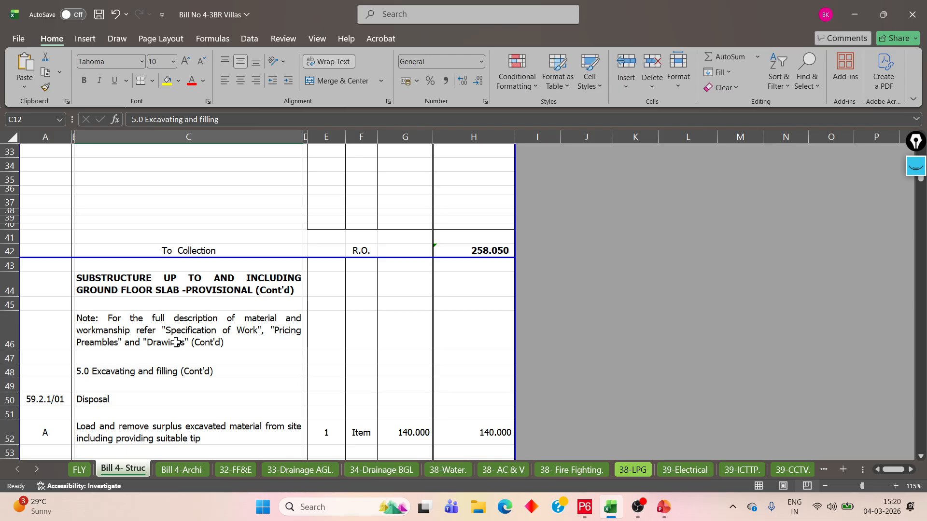
{"action": "scroll", "coordinate": [176, 342], "scroll_direction": "down", "scroll_amount": 16}
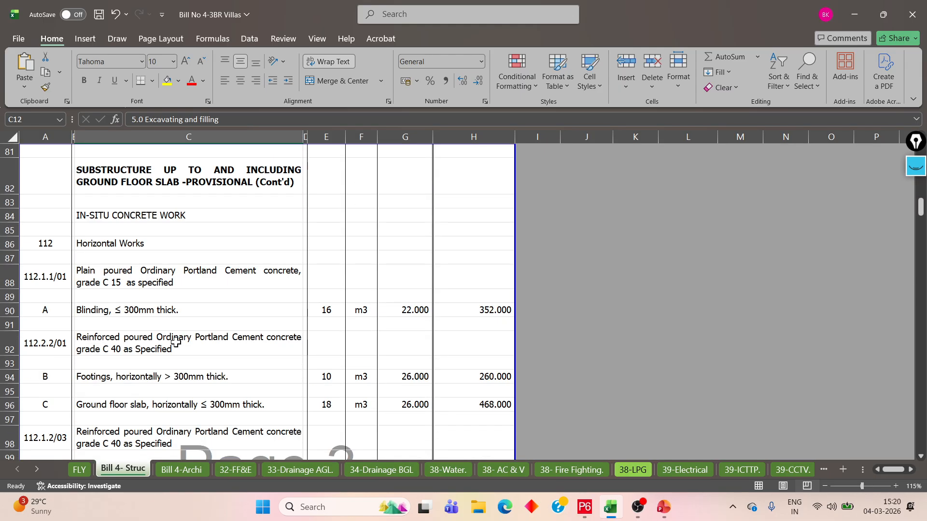
{"action": "scroll", "coordinate": [176, 342], "scroll_direction": "down", "scroll_amount": 13}
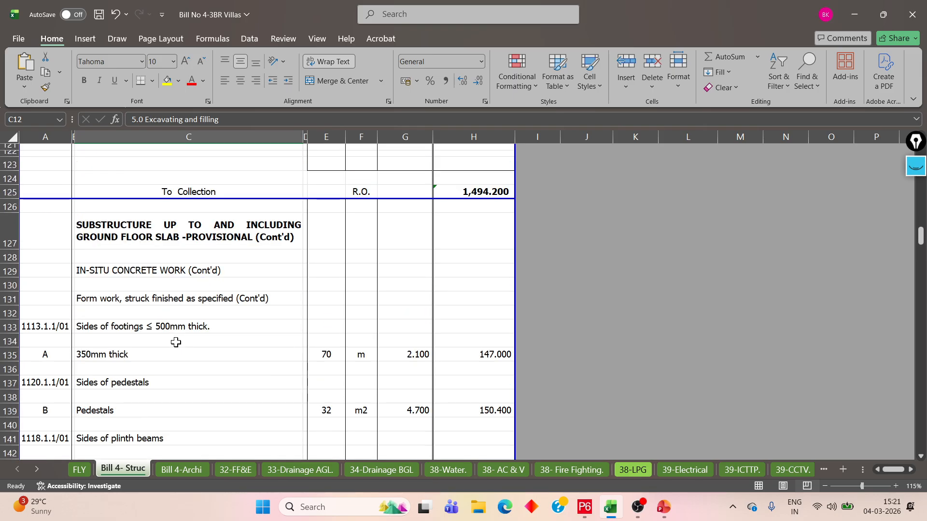
{"action": "scroll", "coordinate": [175, 343], "scroll_direction": "down", "scroll_amount": 20}
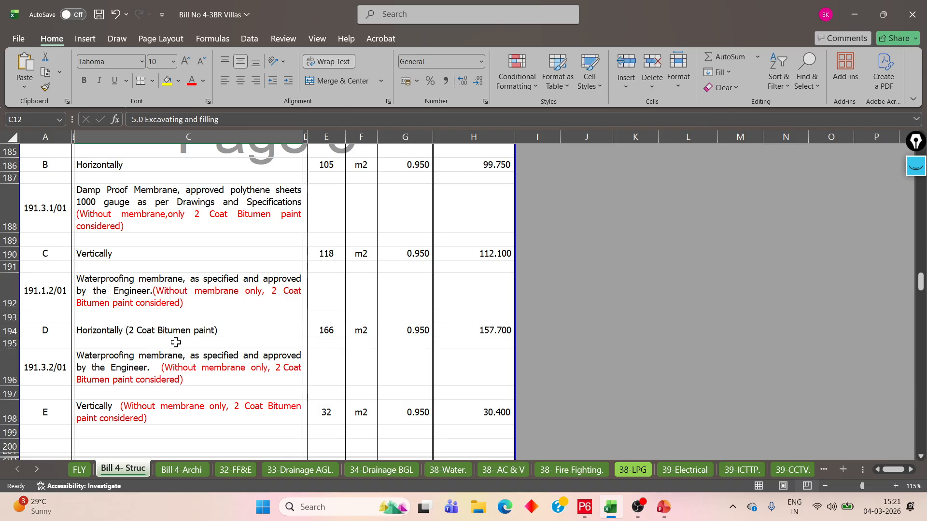
{"action": "scroll", "coordinate": [175, 342], "scroll_direction": "up", "scroll_amount": 8}
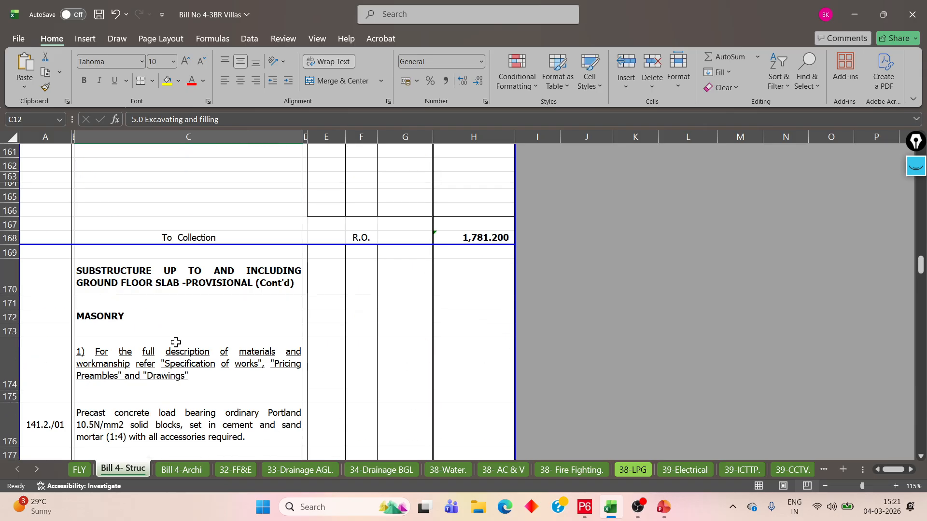
{"action": "scroll", "coordinate": [176, 342], "scroll_direction": "down", "scroll_amount": 20}
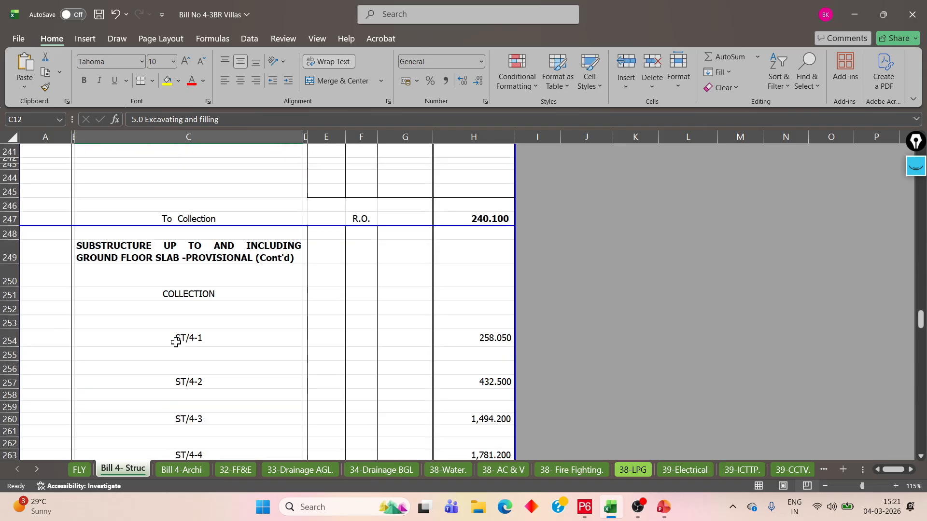
{"action": "scroll", "coordinate": [176, 342], "scroll_direction": "down", "scroll_amount": 20}
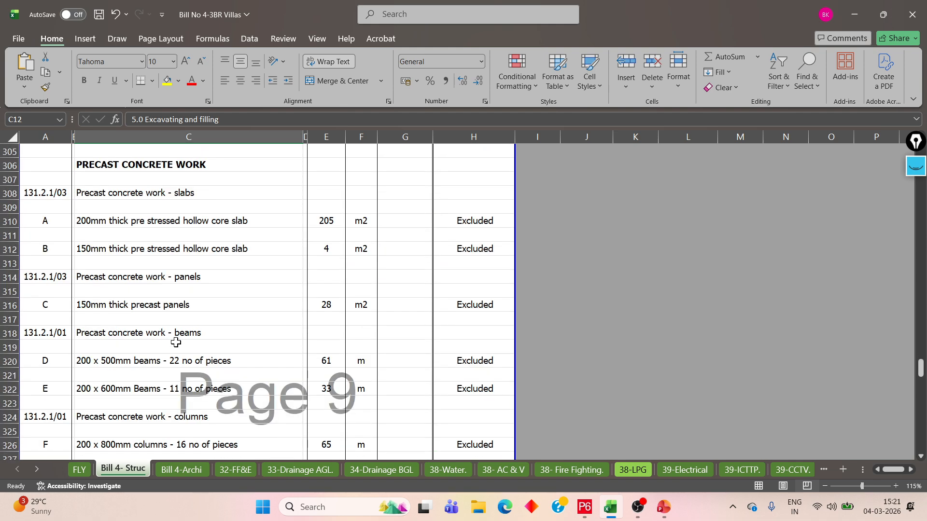
Locate the SUPER STRUCTURE heading and check where it follows the substructure total carried to summary
{"action": "scroll", "coordinate": [176, 343], "scroll_direction": "up", "scroll_amount": 3}
{"action": "left_click", "coordinate": [156, 211]}
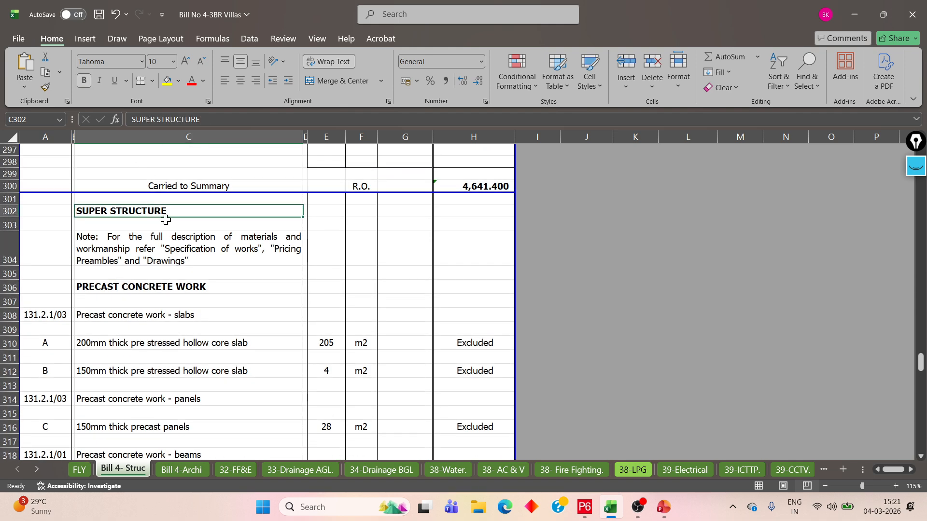
{"action": "scroll", "coordinate": [164, 219], "scroll_direction": "up", "scroll_amount": 8}
{"action": "scroll", "coordinate": [183, 292], "scroll_direction": "down", "scroll_amount": 5}
{"action": "left_click", "coordinate": [175, 255]}
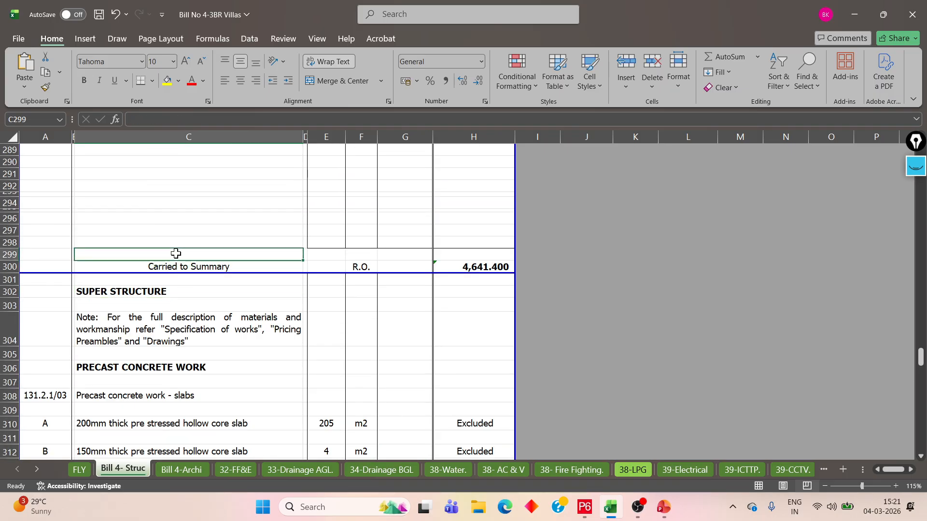
{"action": "scroll", "coordinate": [176, 253], "scroll_direction": "up", "scroll_amount": 3}
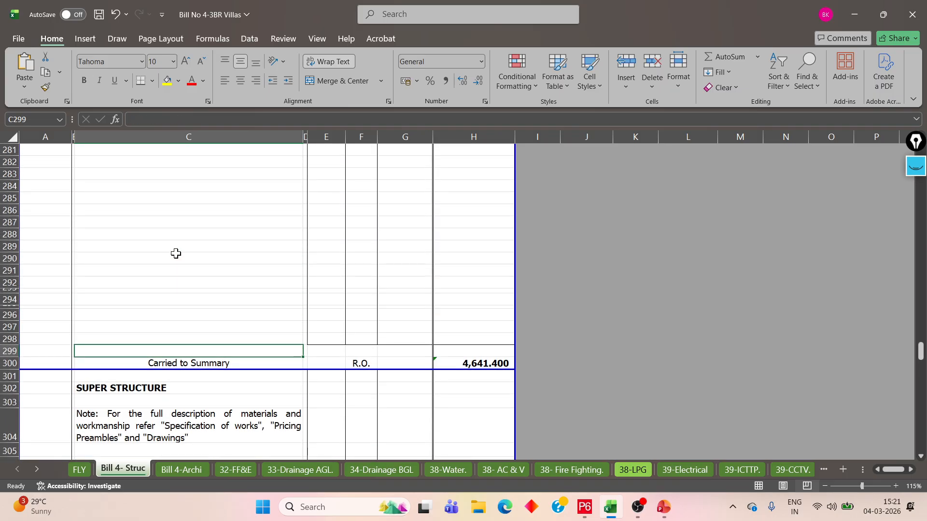
{"action": "left_click", "coordinate": [193, 304]}
{"action": "left_click", "coordinate": [166, 391]}
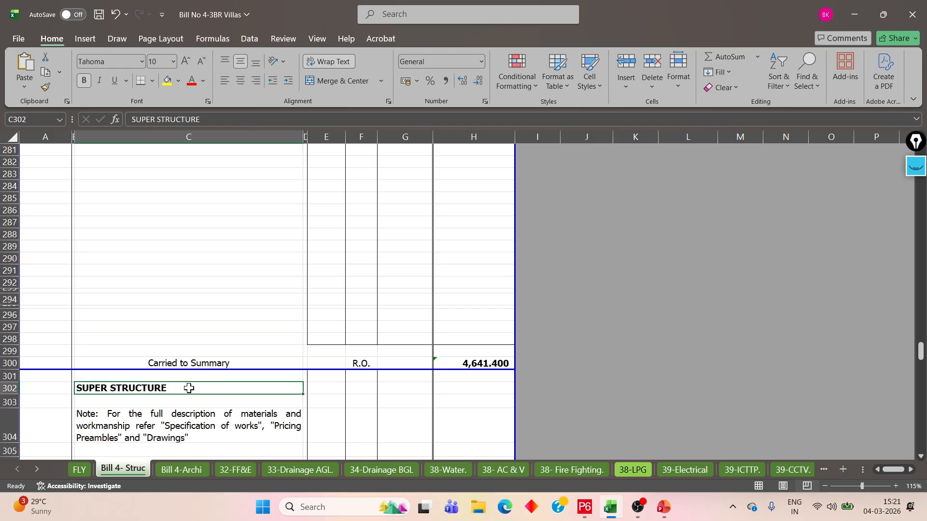
Review the SUPER STRUCTURE note and the 200mm and 150mm hollow core slab items under PRECAST CONCRETE WORK
{"action": "scroll", "coordinate": [188, 375], "scroll_direction": "down", "scroll_amount": 3}
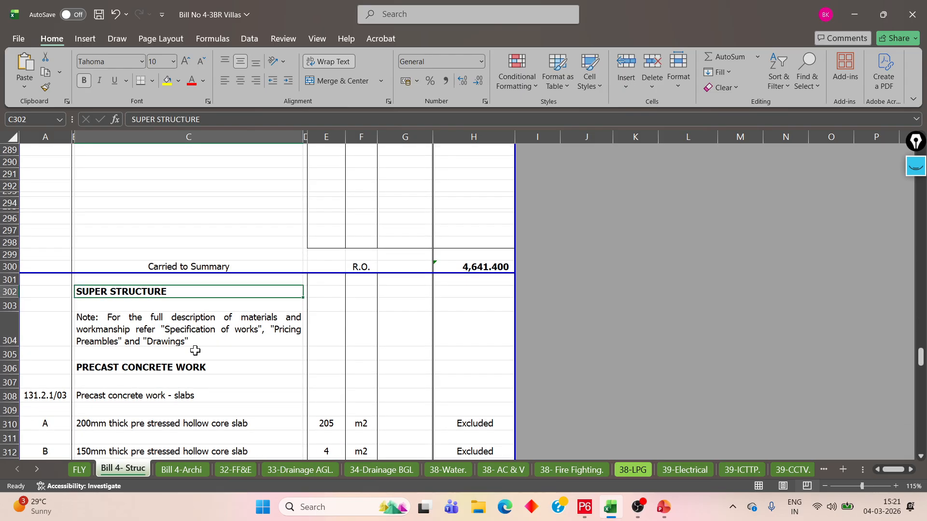
{"action": "scroll", "coordinate": [195, 351], "scroll_direction": "down", "scroll_amount": 3}
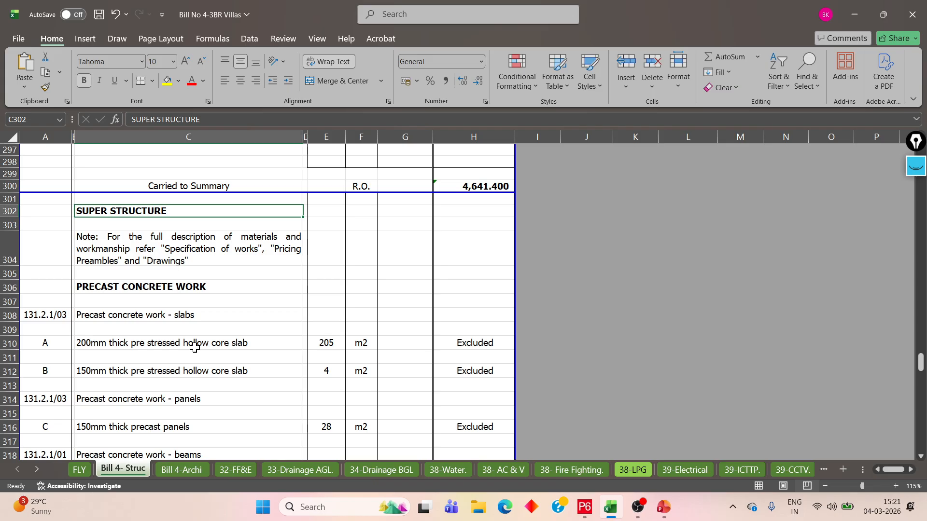
{"action": "left_click", "coordinate": [189, 320]}
{"action": "left_click", "coordinate": [188, 347]}
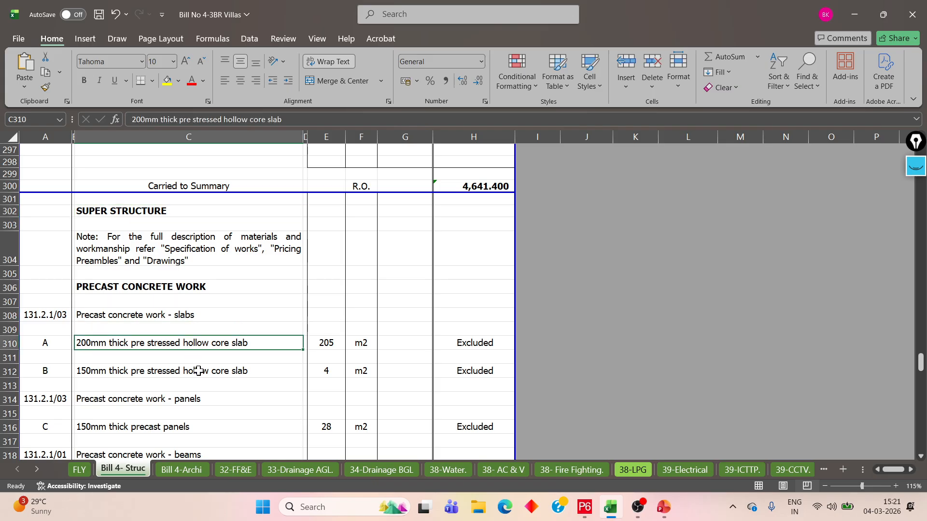
{"action": "left_click", "coordinate": [199, 371]}
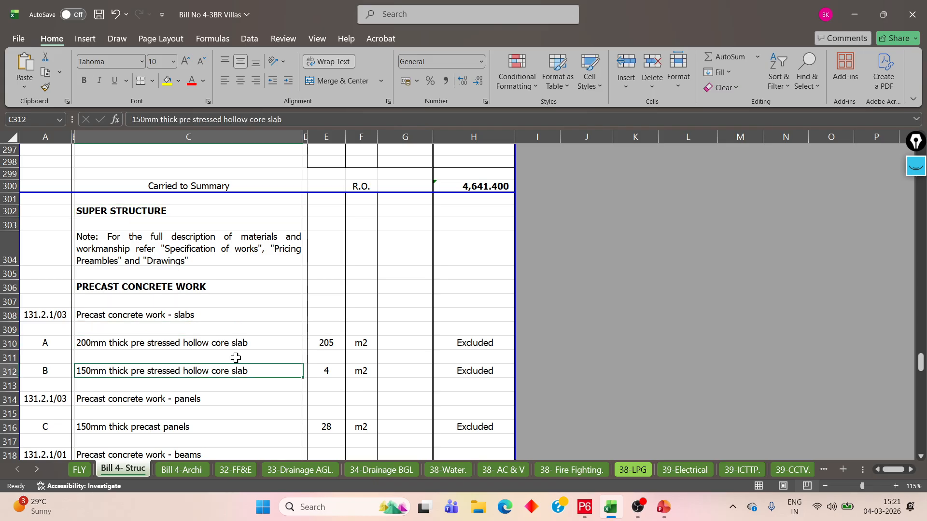
{"action": "left_click", "coordinate": [191, 248]}
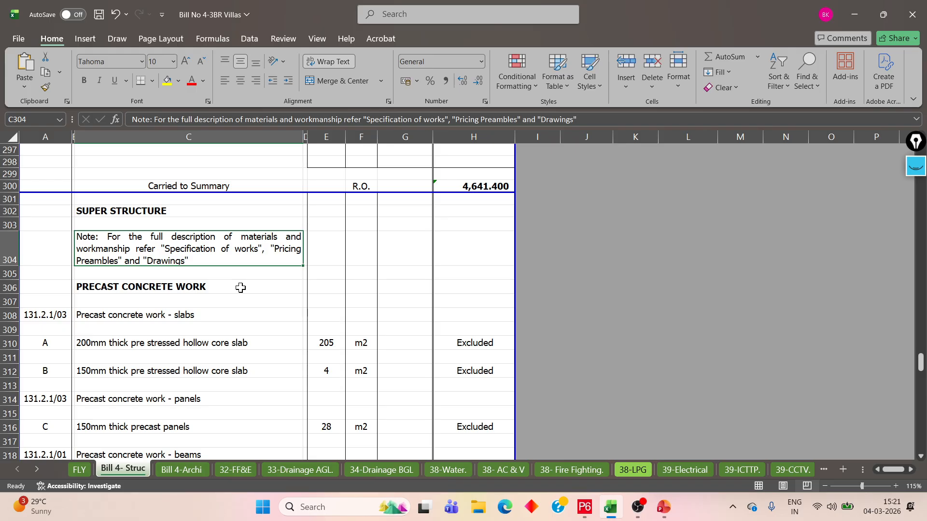
Open the Bill 4-Archi sheet and skim its architectural sections, including MASONRY, WATERPROOFING and WINDOWS, SCREENS AND LIGHTS
{"action": "left_click", "coordinate": [185, 470]}
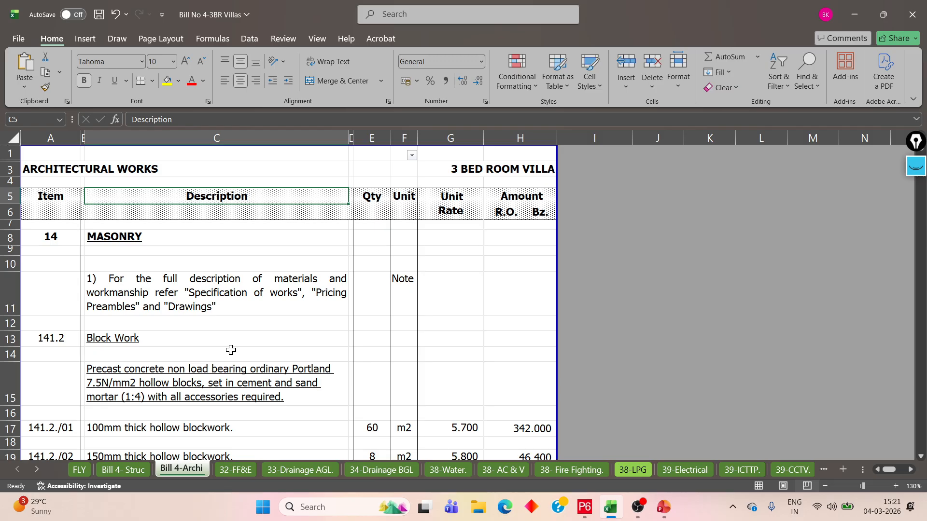
{"action": "scroll", "coordinate": [232, 350], "scroll_direction": "down", "scroll_amount": 20}
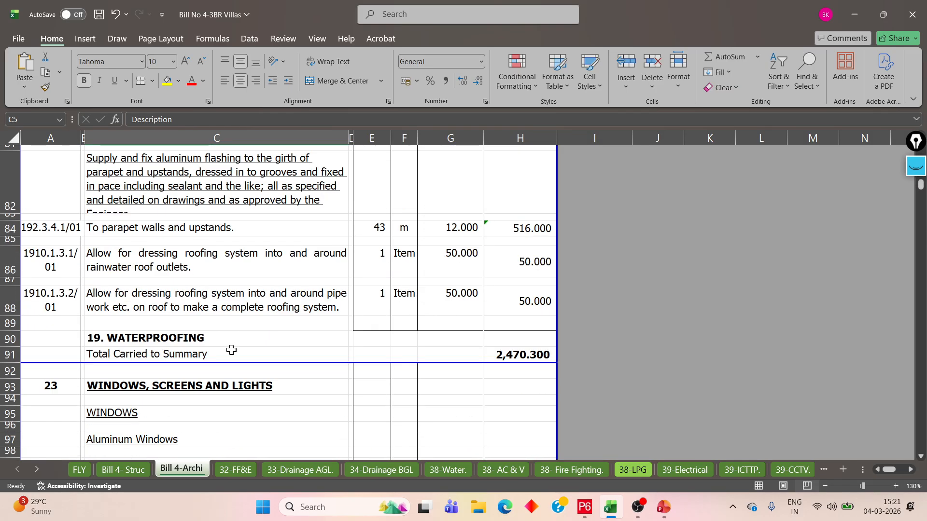
{"action": "scroll", "coordinate": [231, 350], "scroll_direction": "down", "scroll_amount": 9}
{"action": "scroll", "coordinate": [232, 348], "scroll_direction": "up", "scroll_amount": 20}
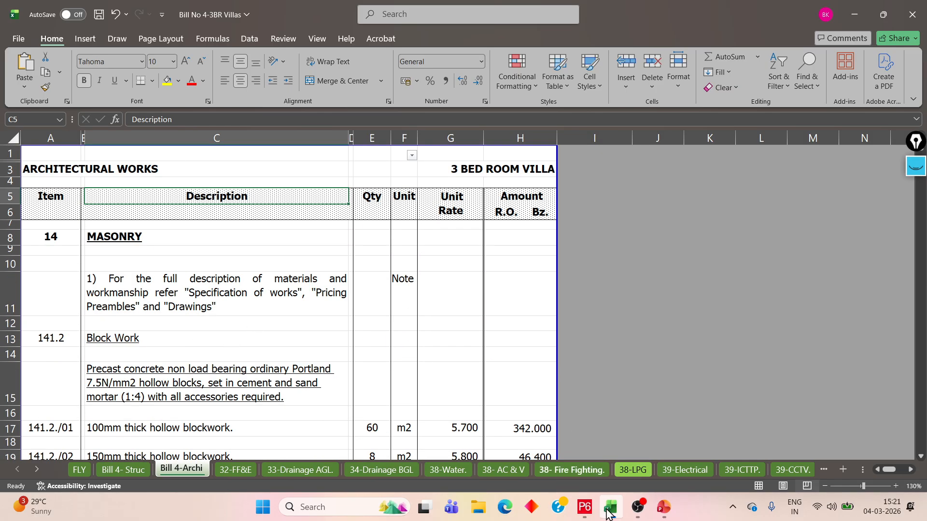
Compare the work breakdown structure in Primavera P6 with the MASONRY block work and planter box items on the Excel Bill 4-Archi sheet
{"action": "left_click", "coordinate": [585, 507]}
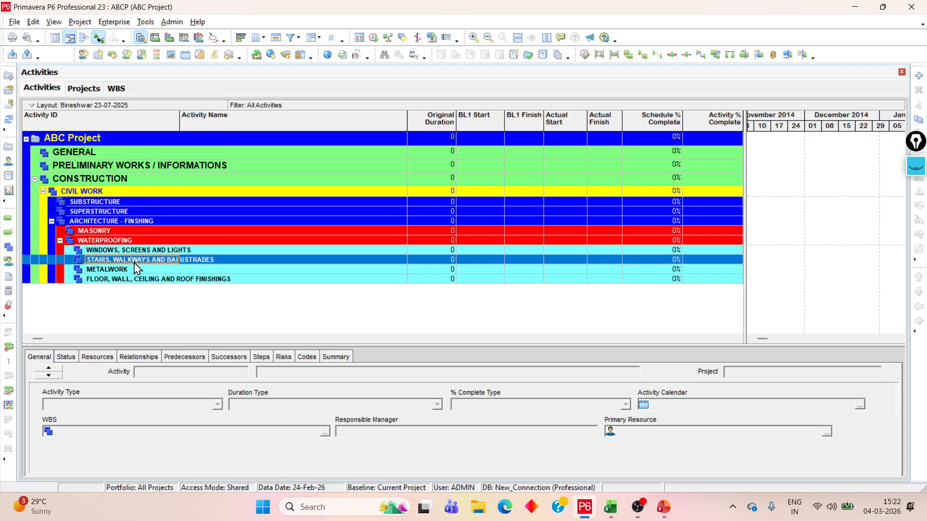
{"action": "left_click", "coordinate": [611, 507]}
{"action": "left_click", "coordinate": [200, 288]}
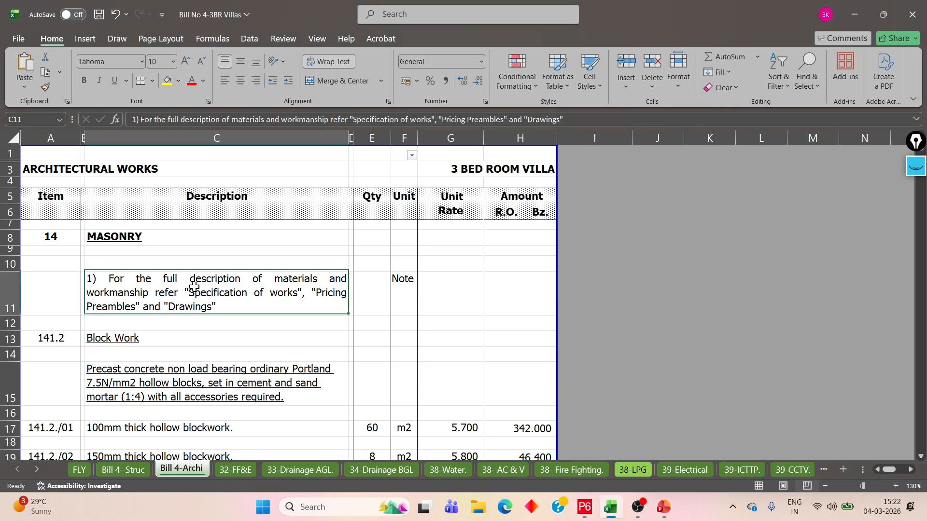
{"action": "left_click", "coordinate": [190, 334]}
{"action": "left_click", "coordinate": [488, 173]}
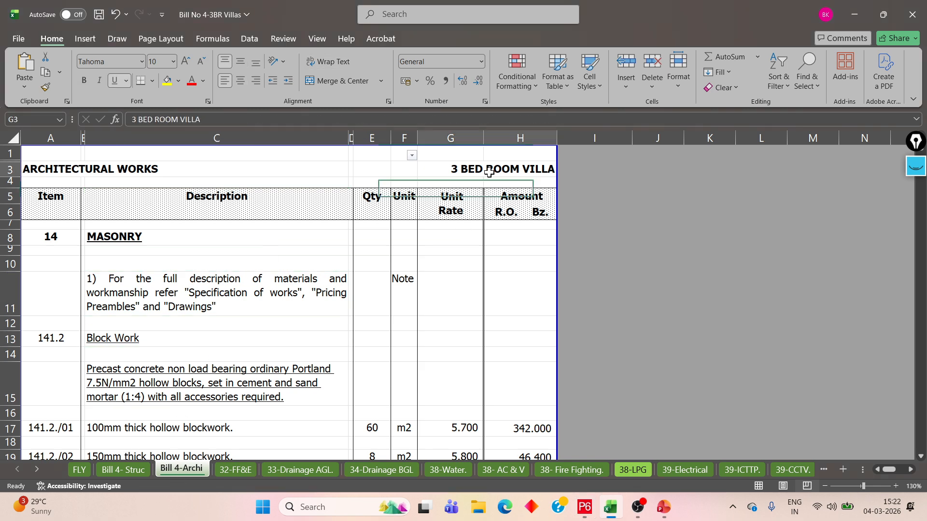
{"action": "scroll", "coordinate": [411, 297], "scroll_direction": "down", "scroll_amount": 5}
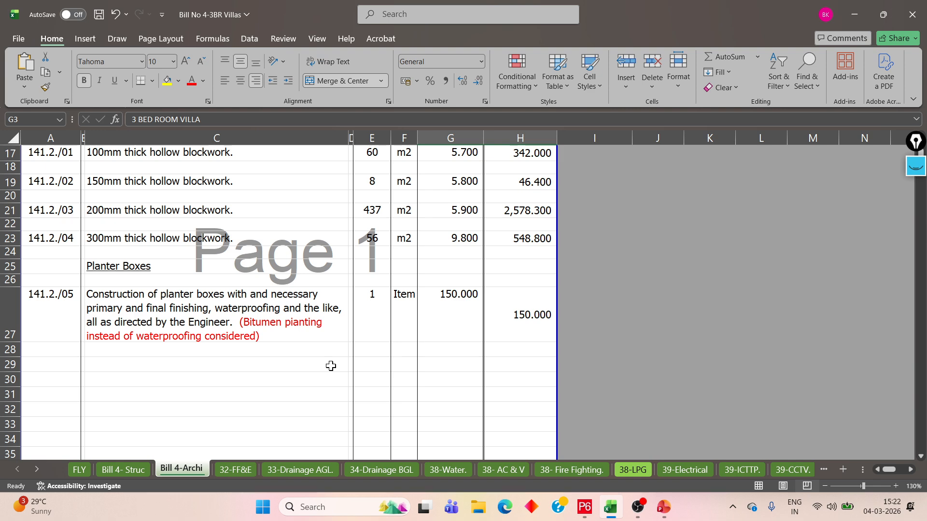
Switch to Primavera P6 and examine the four elements under WATERPROOFING, from the floor and roof finishings up to WINDOWS, SCREENS AND LIGHTS
{"action": "left_click", "coordinate": [584, 508]}
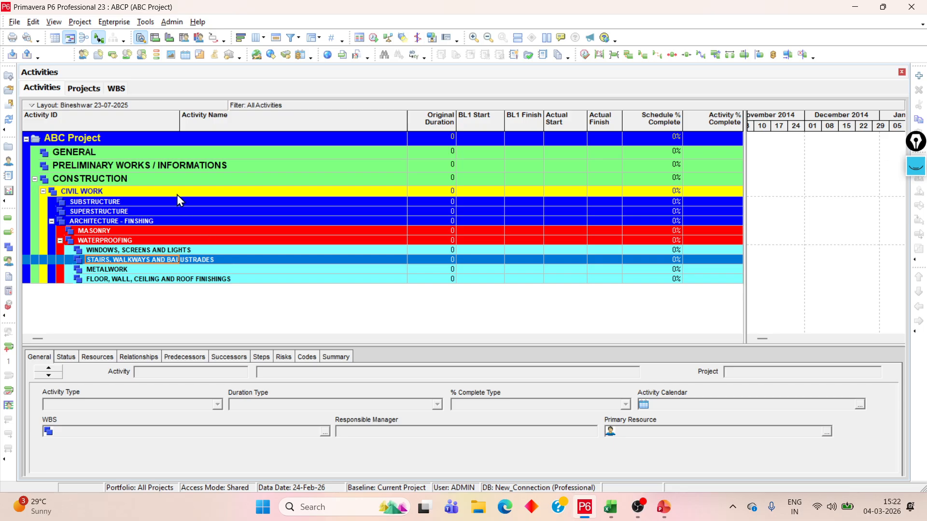
{"action": "left_click", "coordinate": [186, 280]}
{"action": "left_click", "coordinate": [174, 269]}
{"action": "left_click", "coordinate": [174, 259]}
{"action": "left_click", "coordinate": [177, 251]}
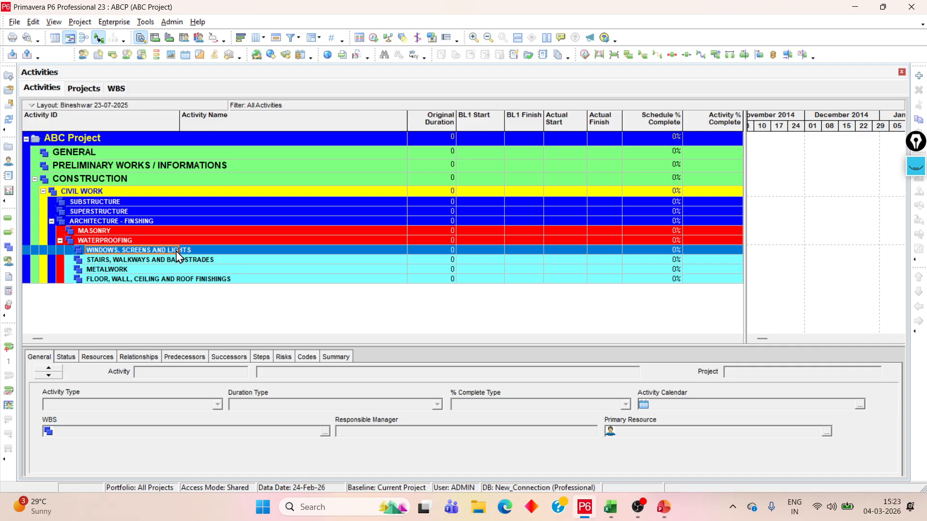
Examine the project's second-level elements GENERAL, PRELIMINARY WORKS / INFORMATIONS and CONSTRUCTION
{"action": "left_click", "coordinate": [96, 155]}
{"action": "left_click", "coordinate": [97, 165]}
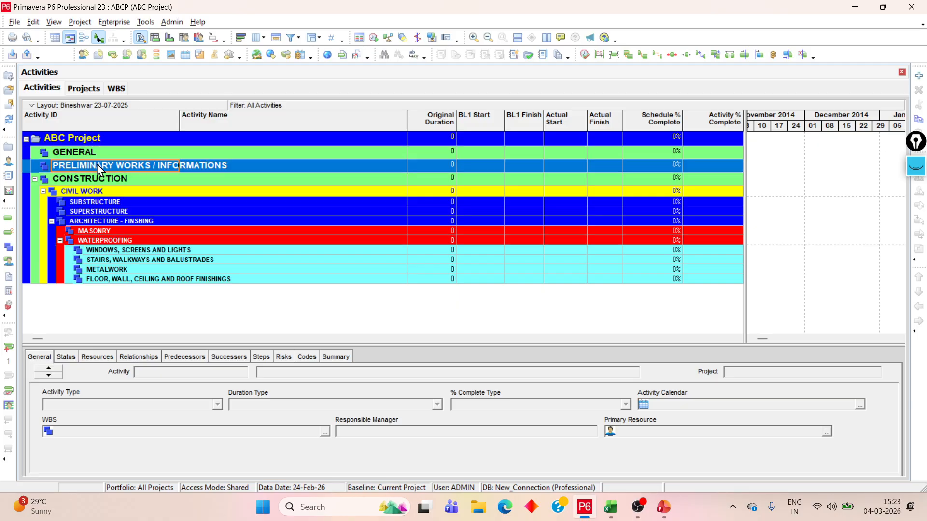
{"action": "left_click", "coordinate": [102, 153]}
{"action": "left_click", "coordinate": [107, 166]}
{"action": "left_click", "coordinate": [110, 182]}
{"action": "left_click", "coordinate": [225, 167]}
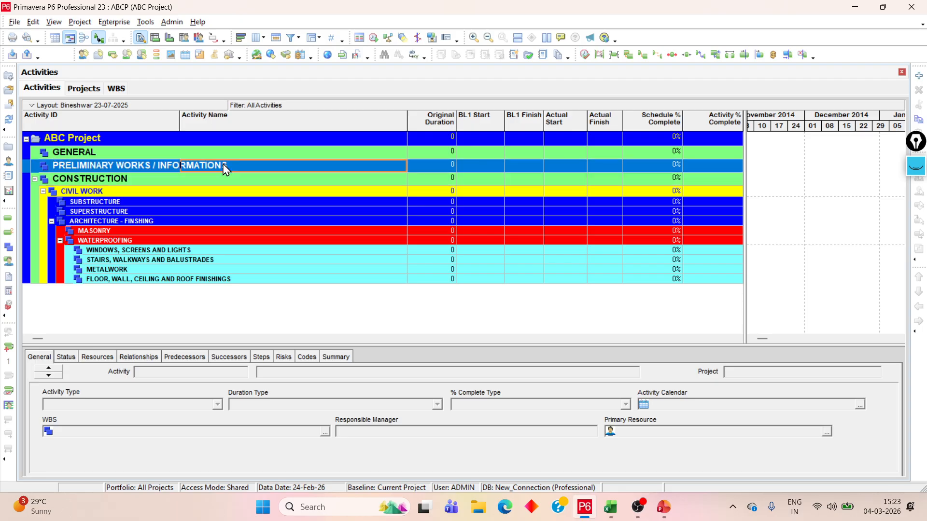
{"action": "left_click", "coordinate": [106, 154]}
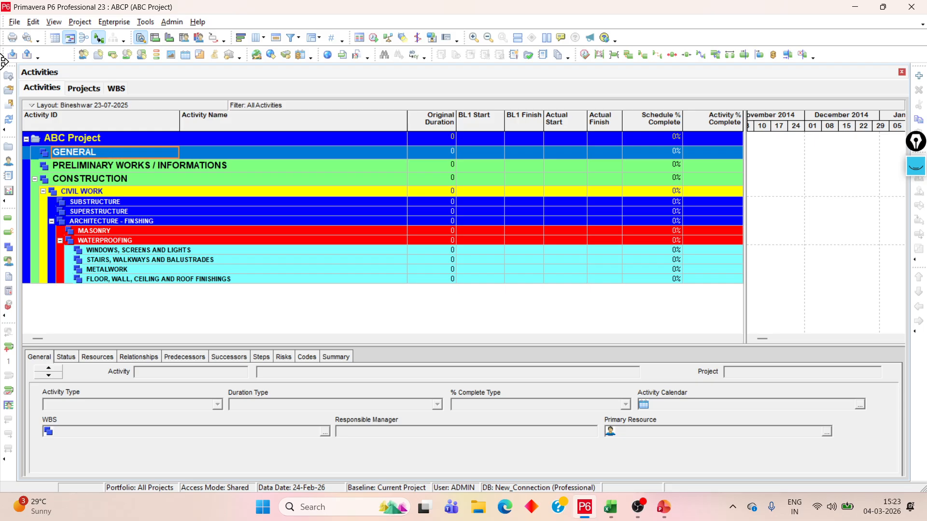
Trace the hierarchy from GENERAL and PRELIMINARY WORKS / INFORMATIONS through CONSTRUCTION, CIVIL WORK and SUPERSTRUCTURE to WATERPROOFING
{"action": "left_click", "coordinate": [153, 181]}
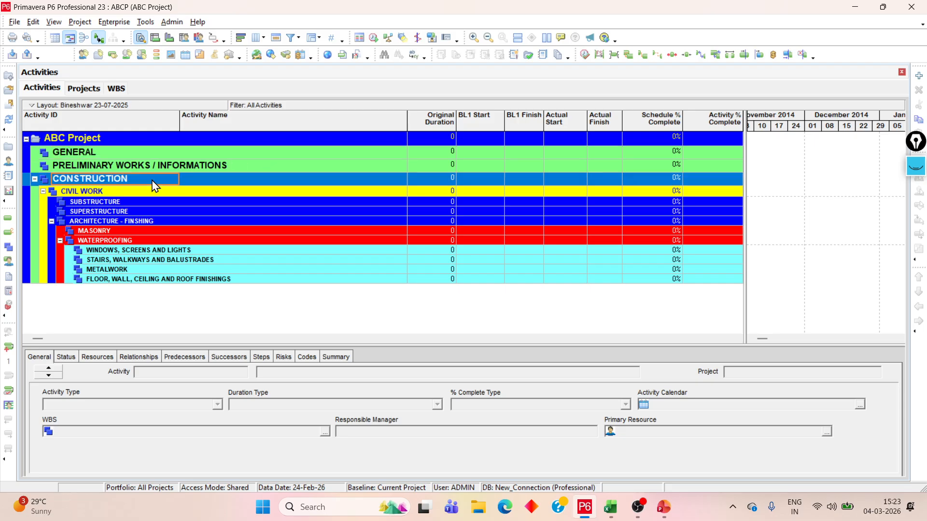
{"action": "left_click", "coordinate": [111, 152]}
{"action": "left_click", "coordinate": [124, 166]}
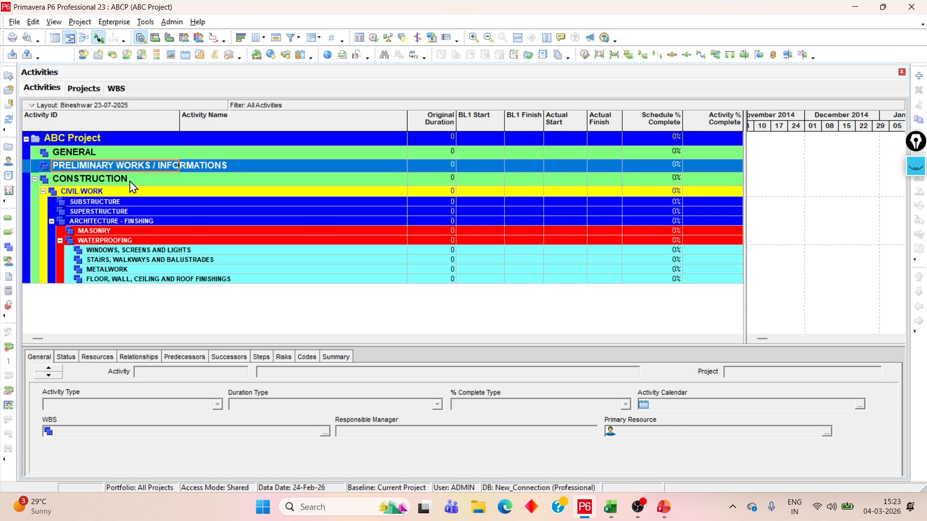
{"action": "left_click", "coordinate": [129, 179]}
{"action": "left_click", "coordinate": [130, 194]}
{"action": "left_click", "coordinate": [136, 211]}
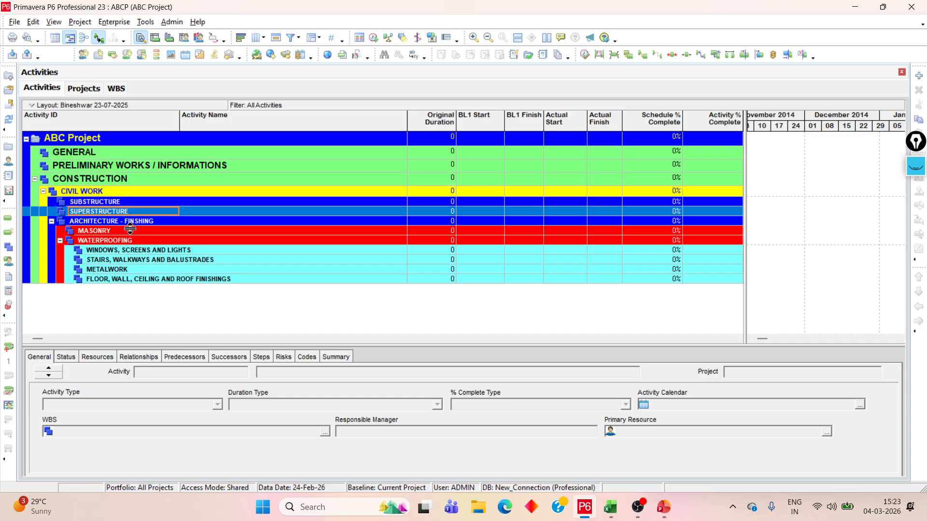
{"action": "left_click", "coordinate": [143, 240]}
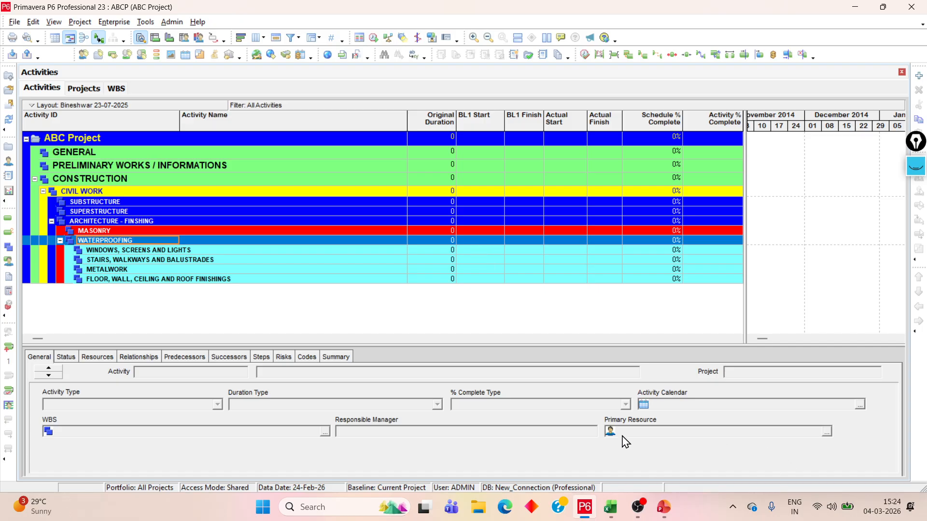
Switch to the Lecture presentation in PowerPoint, present slide 2 full screen and activate the annotation eraser
{"action": "left_click", "coordinate": [665, 507]}
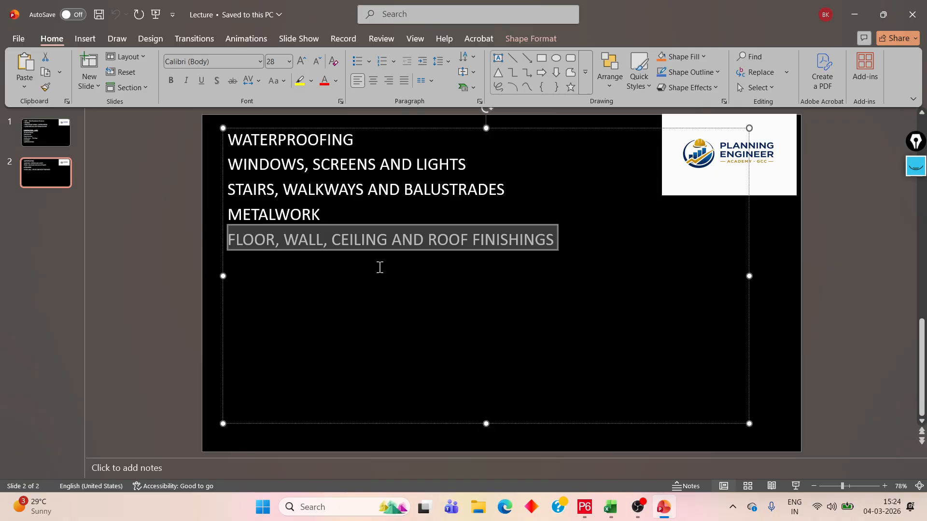
{"action": "left_click", "coordinate": [156, 14]}
{"action": "key", "text": "Escape"}
{"action": "left_click", "coordinate": [44, 188]}
{"action": "left_click", "coordinate": [155, 15]}
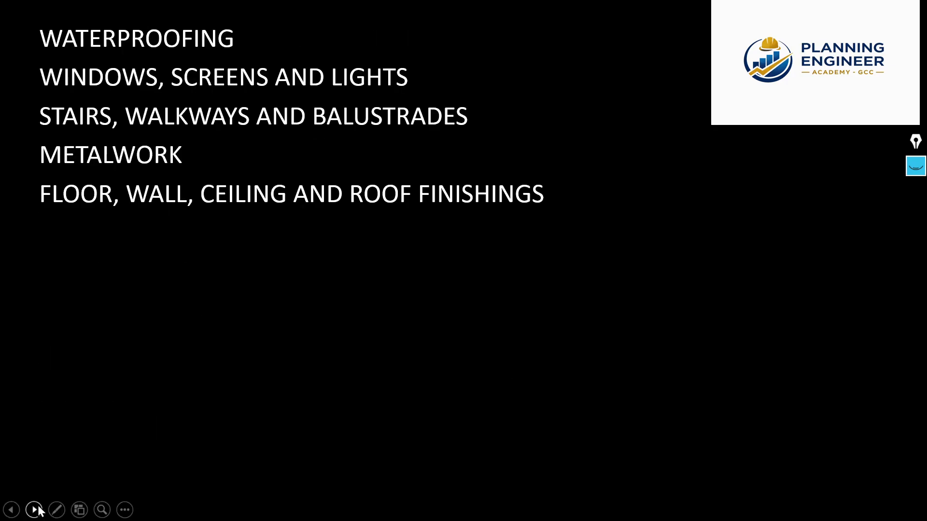
{"action": "left_click", "coordinate": [34, 509]}
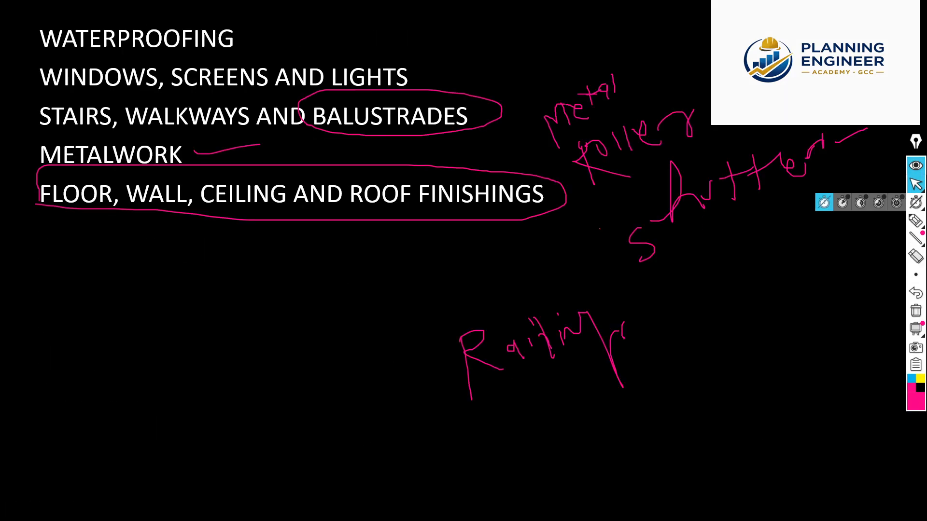
{"action": "left_click", "coordinate": [916, 256]}
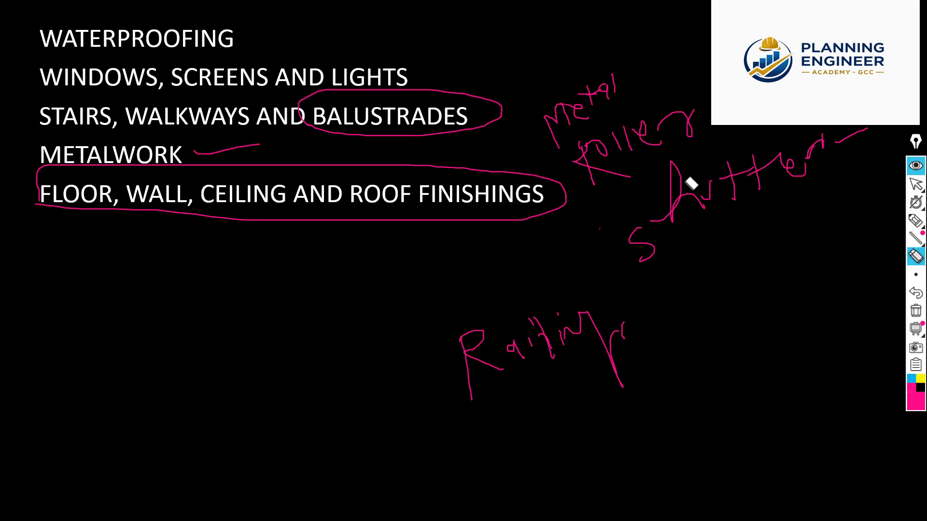